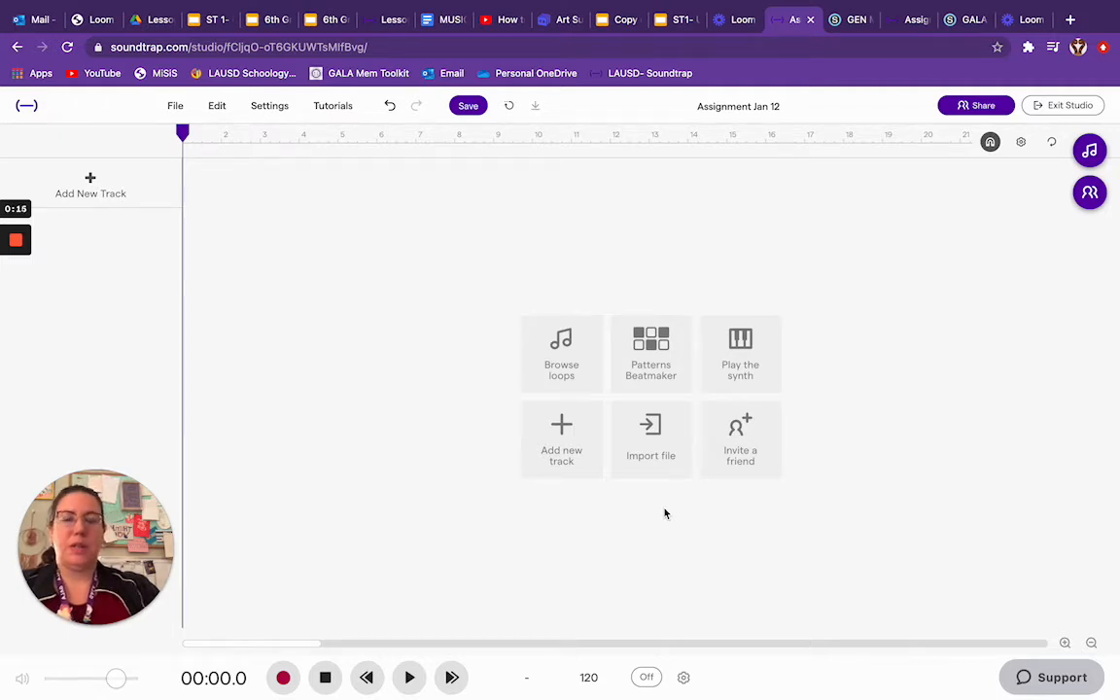
- Rename the project "Using Loops by" followed by the author's full name, and return the playhead to the start of the timeline
left_click(754, 109)
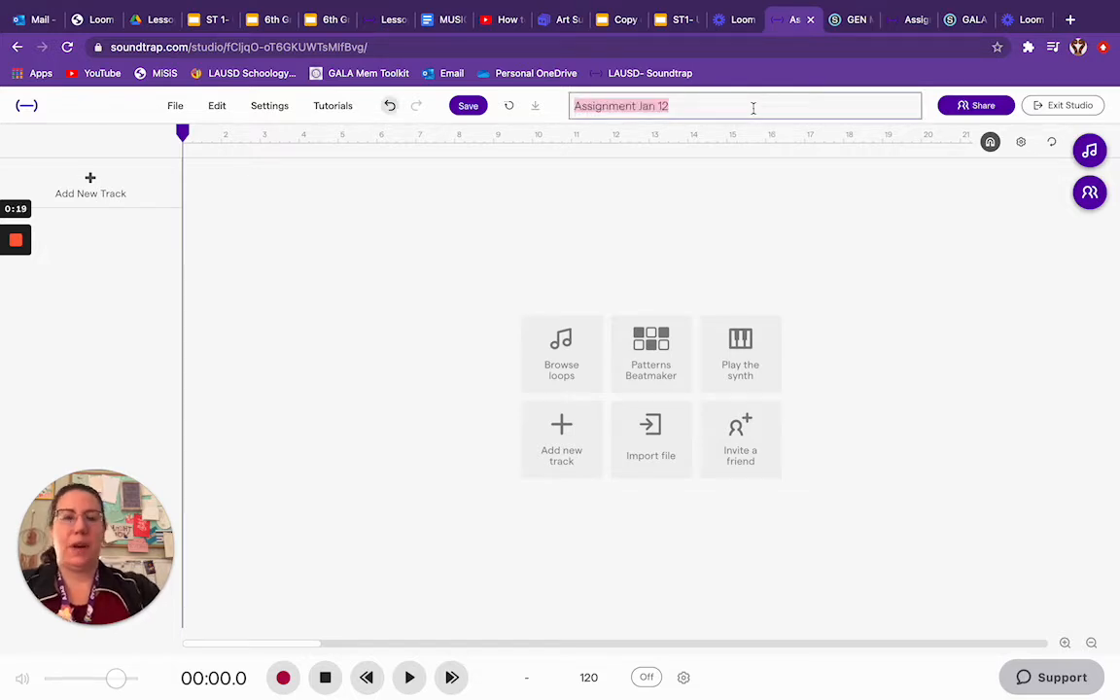
type("G")
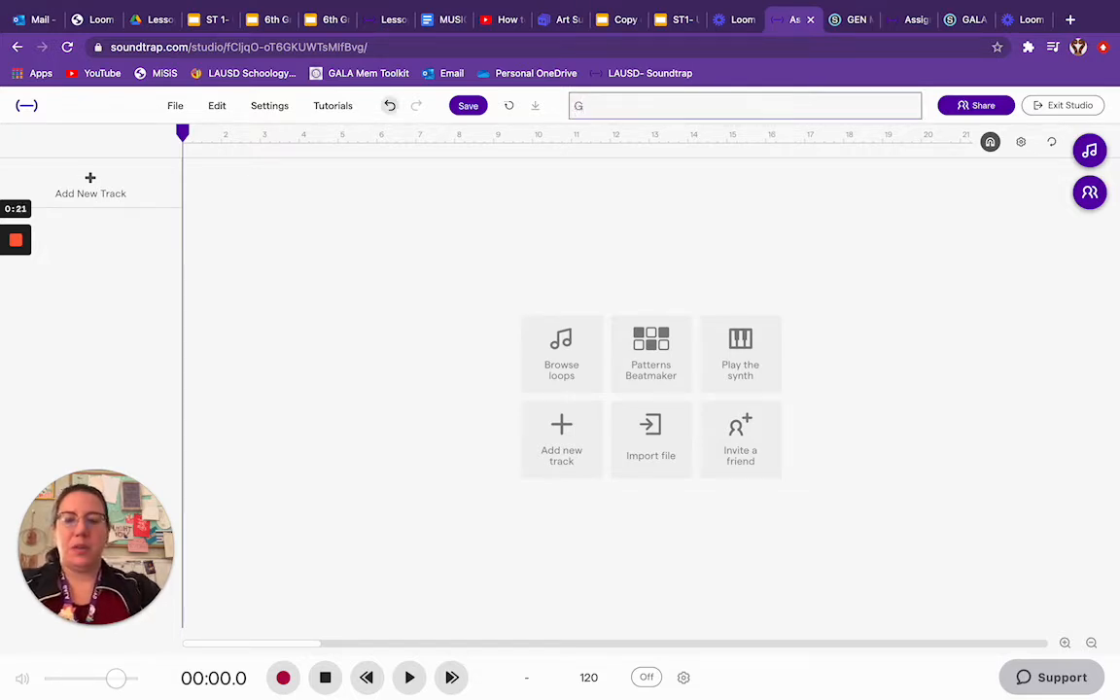
type("sing Loo")
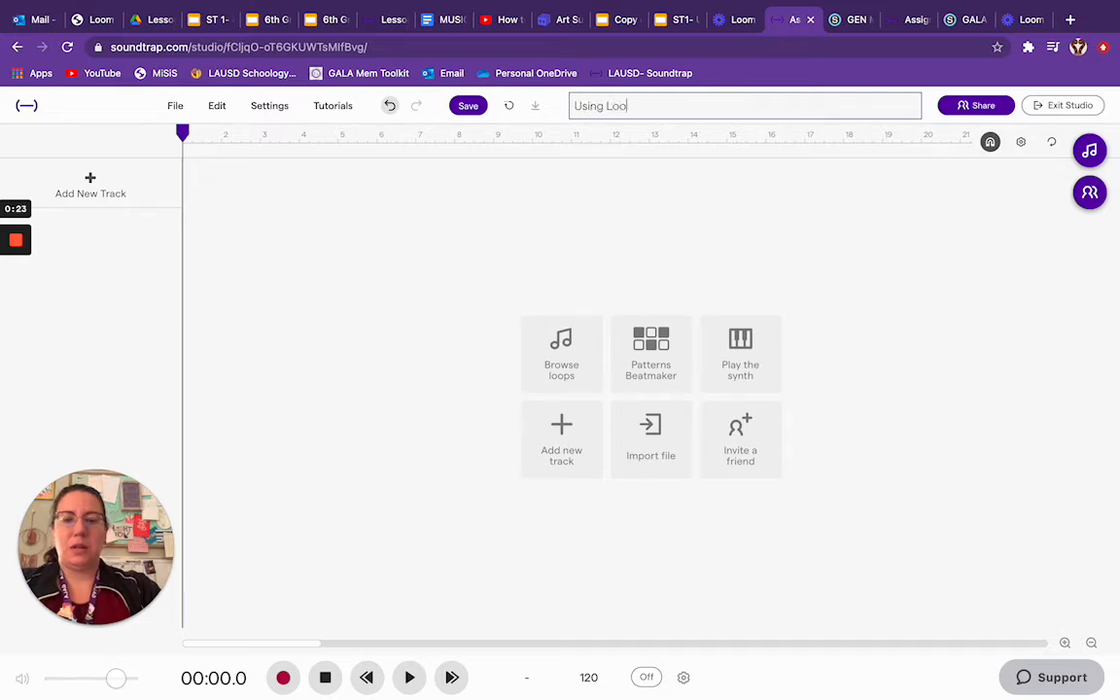
type("ps by Heather Leppard")
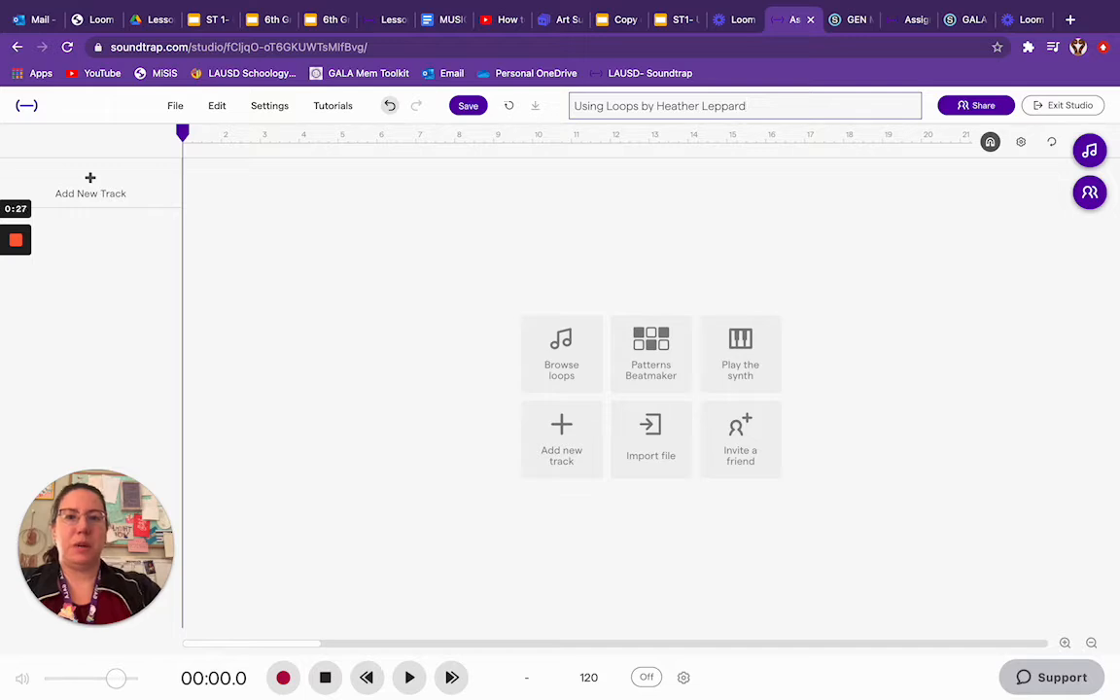
left_click(799, 184)
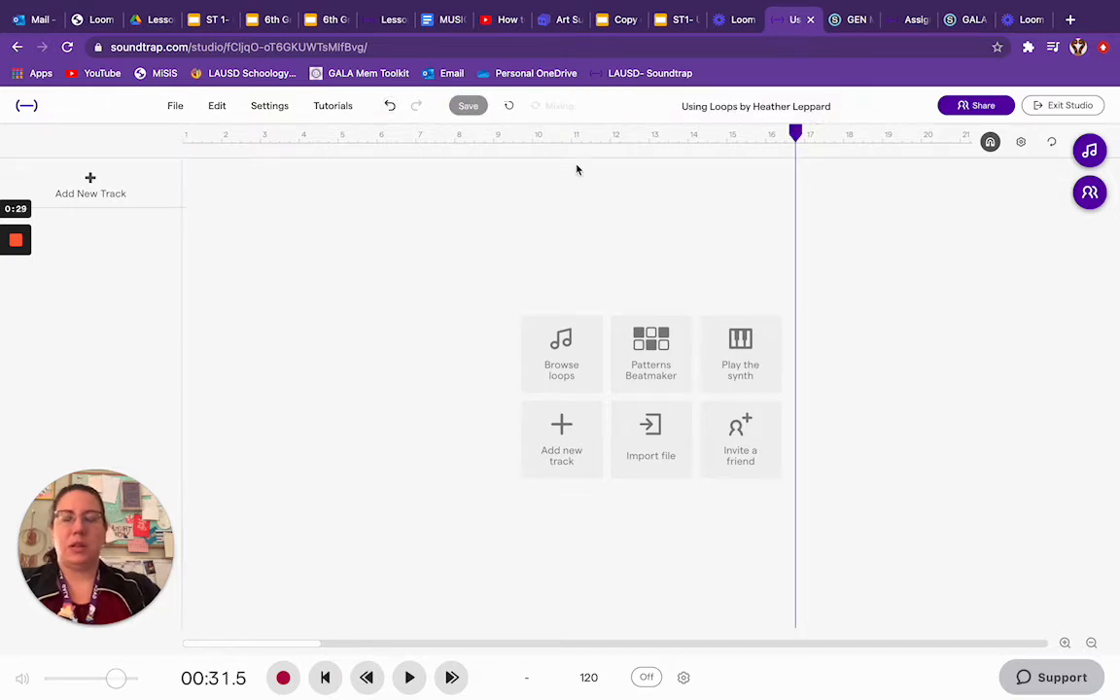
left_click(545, 235)
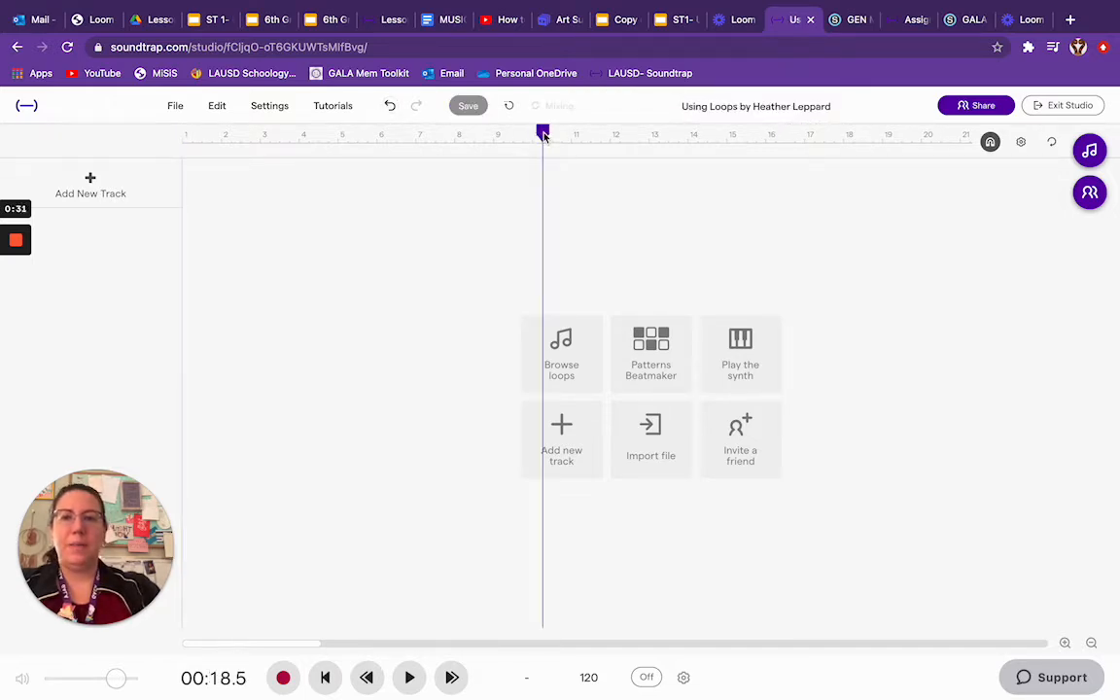
left_click_drag(543, 136, 165, 170)
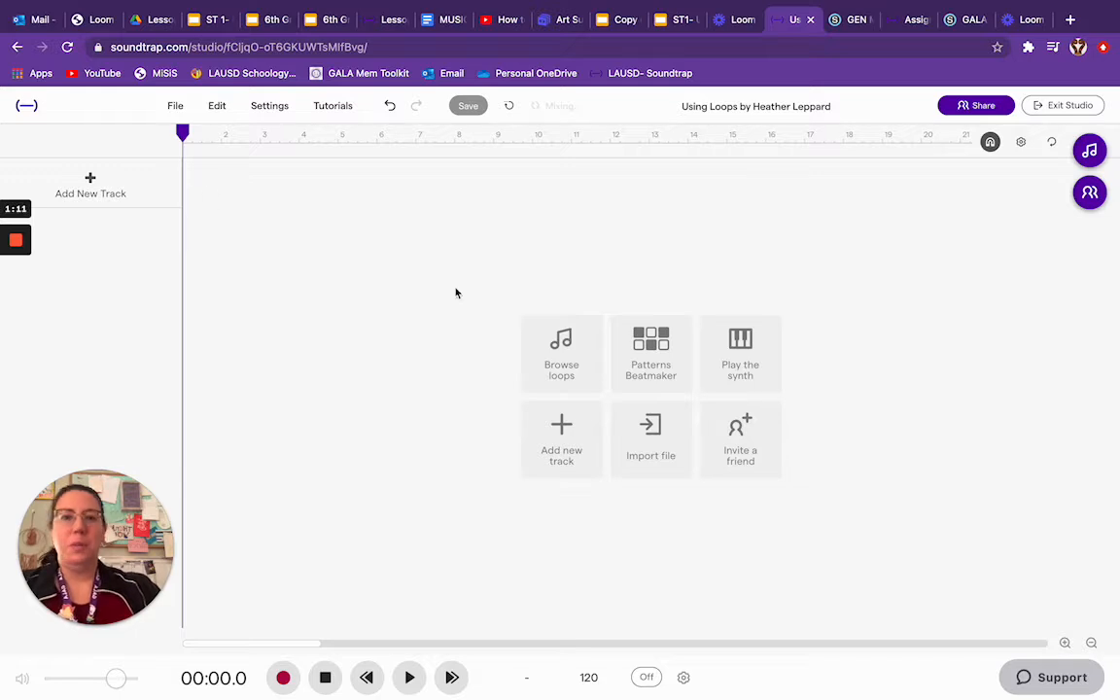
- Open the loop library, clear the Originals filter and show only favorite loops
left_click(1090, 151)
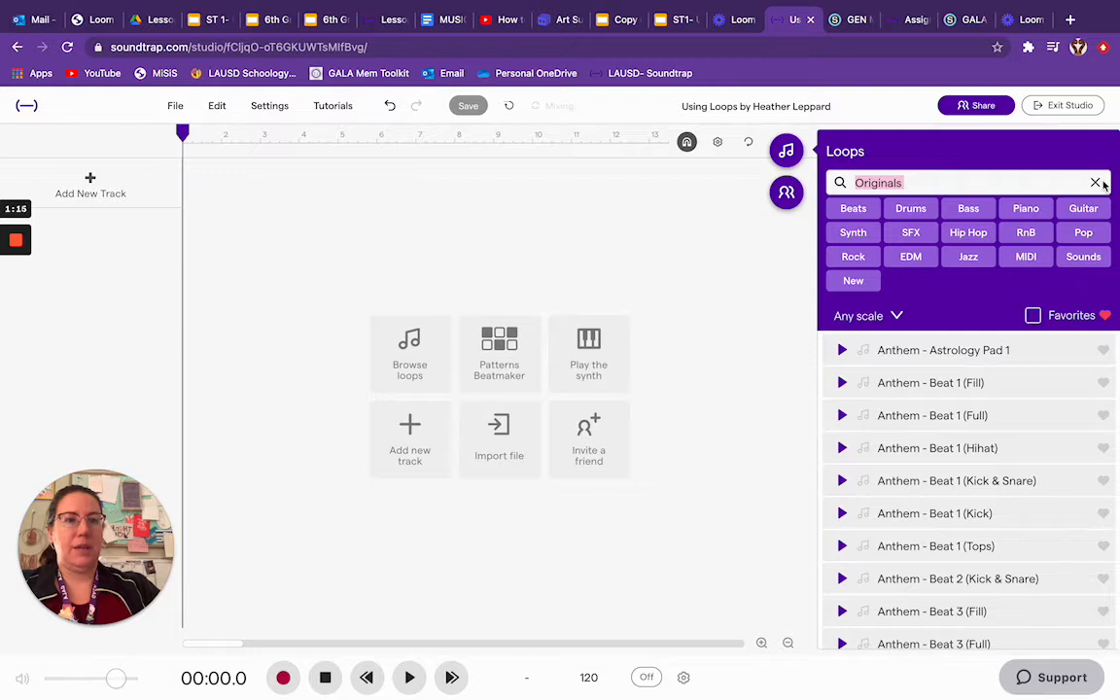
left_click(1097, 182)
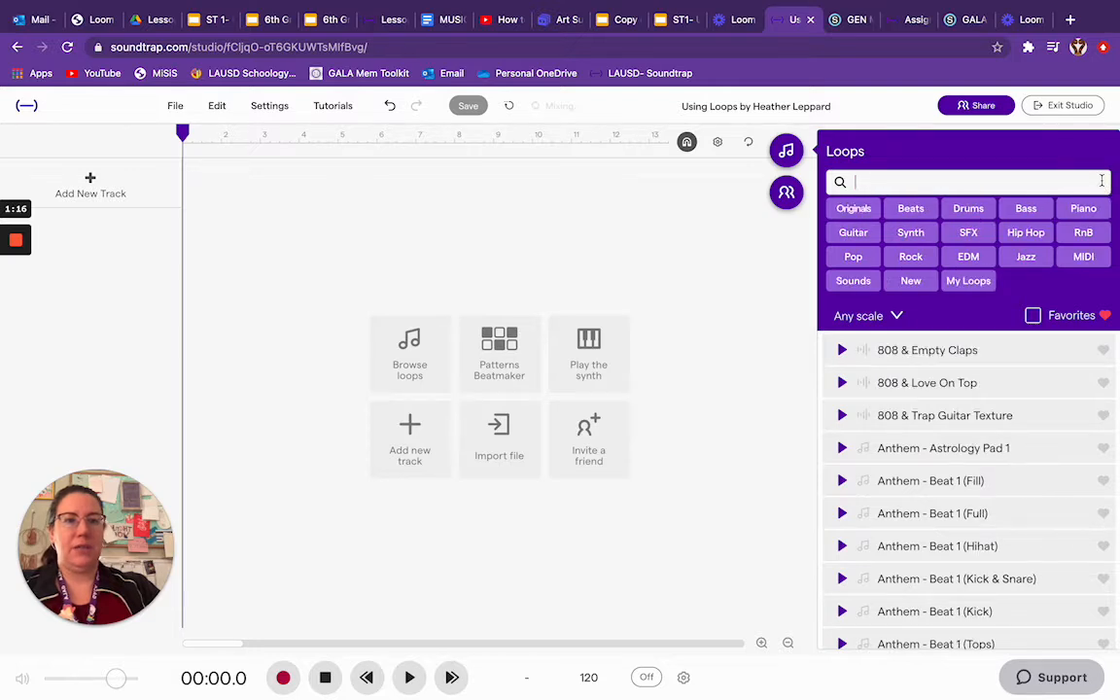
left_click(1033, 316)
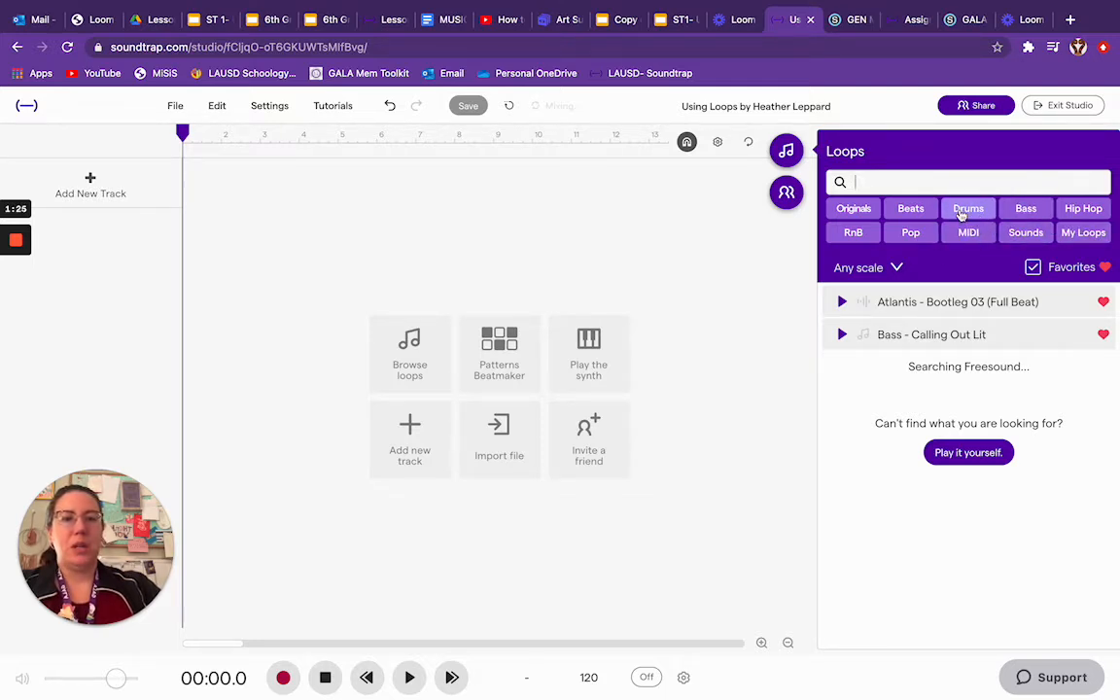
- Preview the loop Atlantis - Bootleg 03 (Full Beat) and add it as a track starting at measure 1
left_click(891, 304)
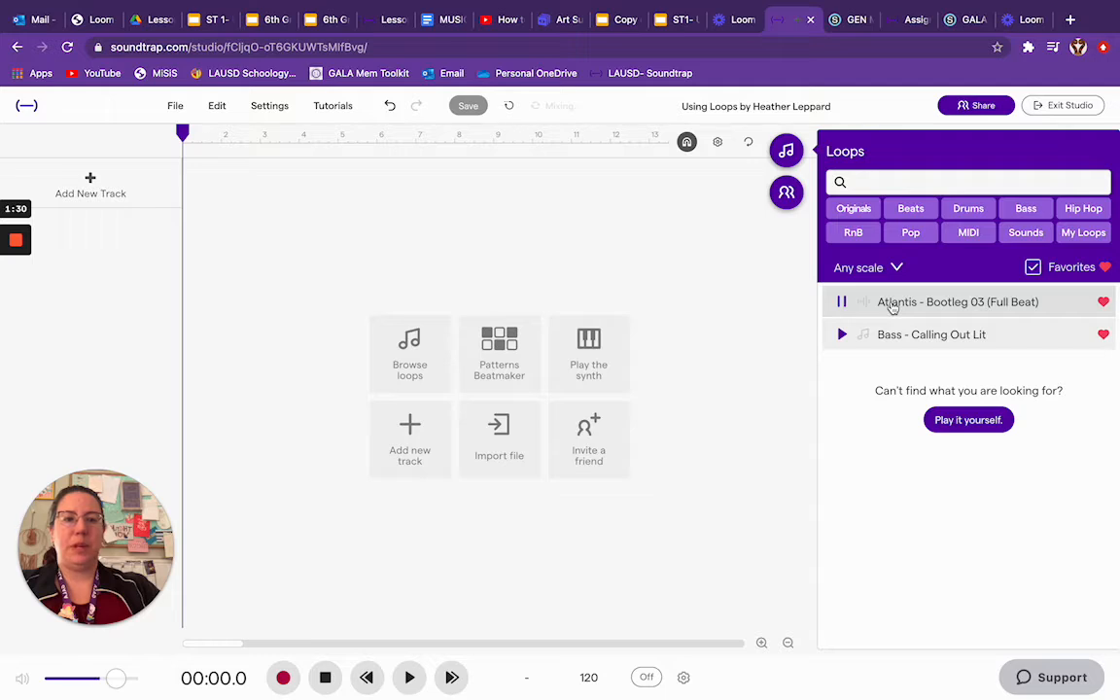
double_click(892, 305)
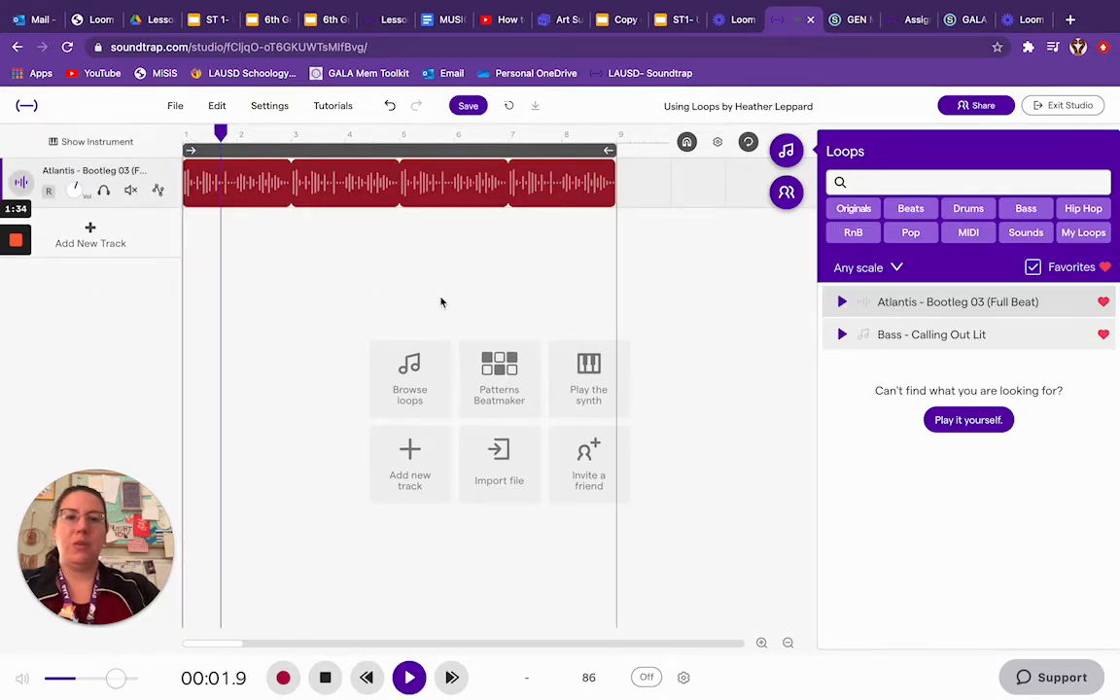
left_click(324, 679)
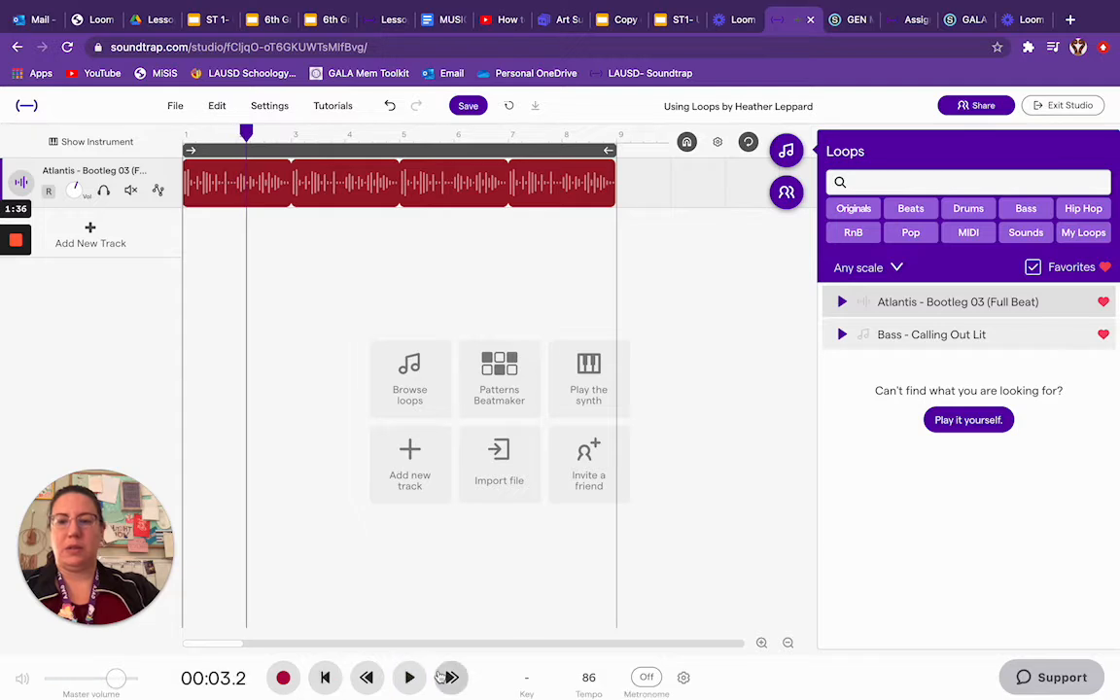
- Play the Atlantis beat track from the start of the timeline and stop after a few seconds
left_click_drag(384, 645, 194, 648)
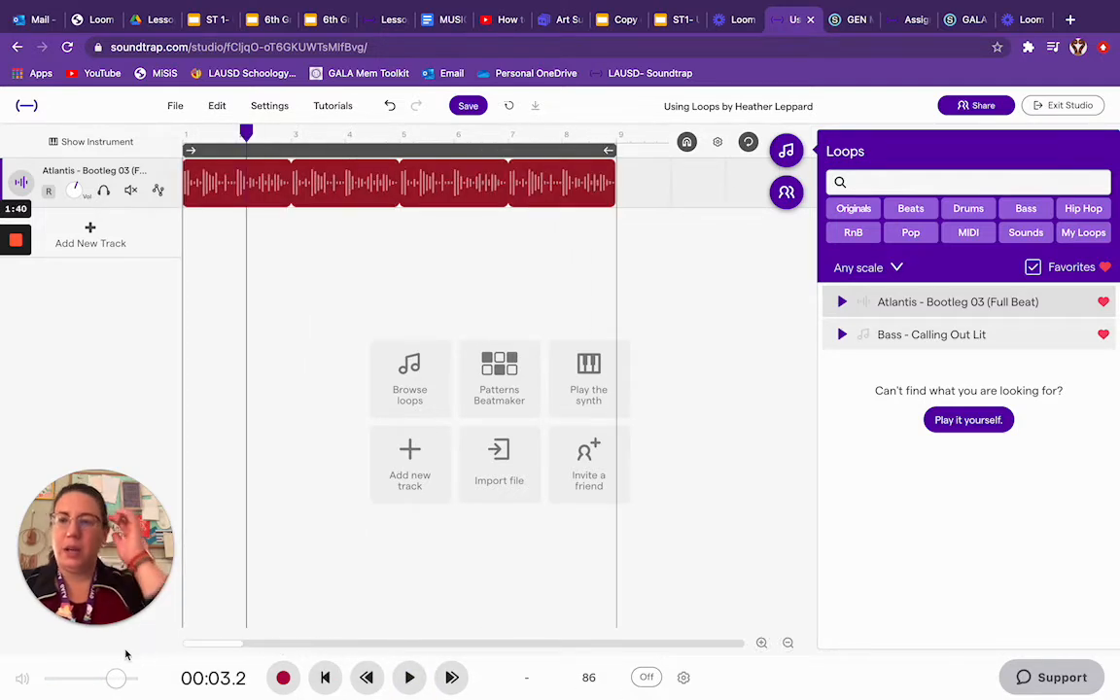
left_click(237, 135)
left_click_drag(243, 135, 181, 132)
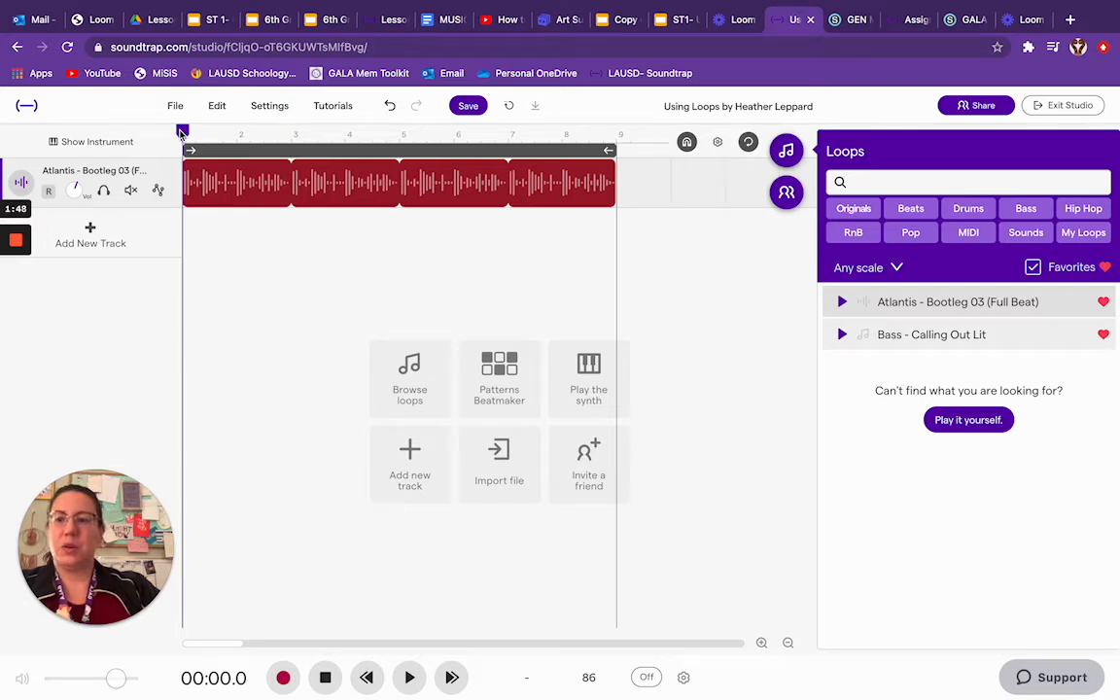
left_click(407, 680)
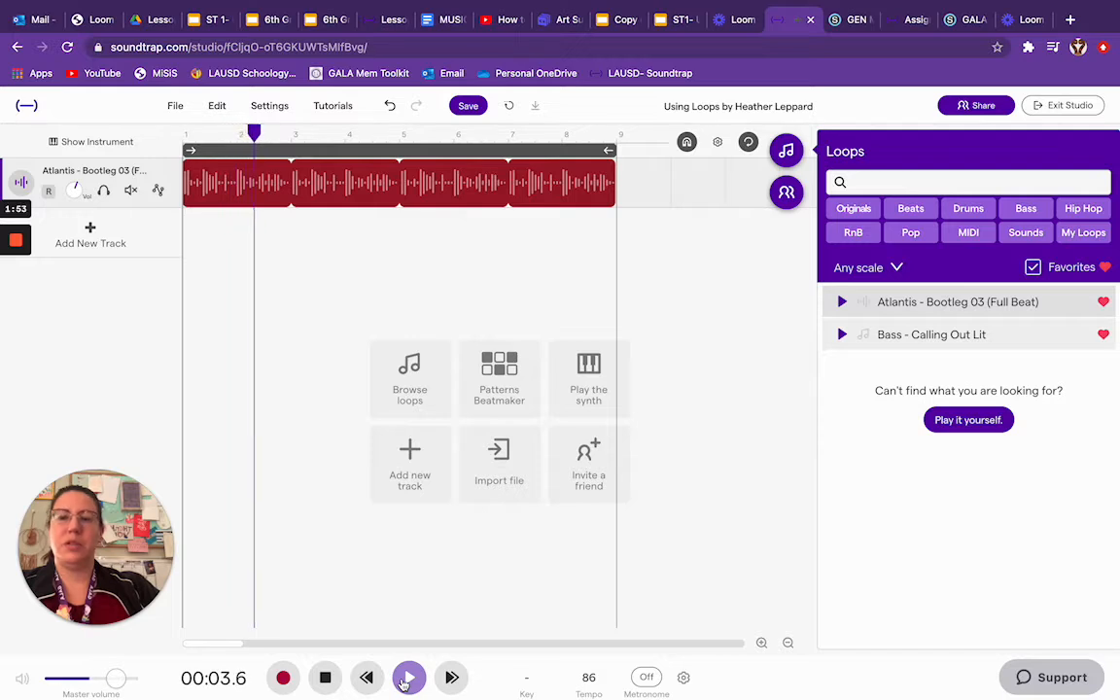
left_click(324, 678)
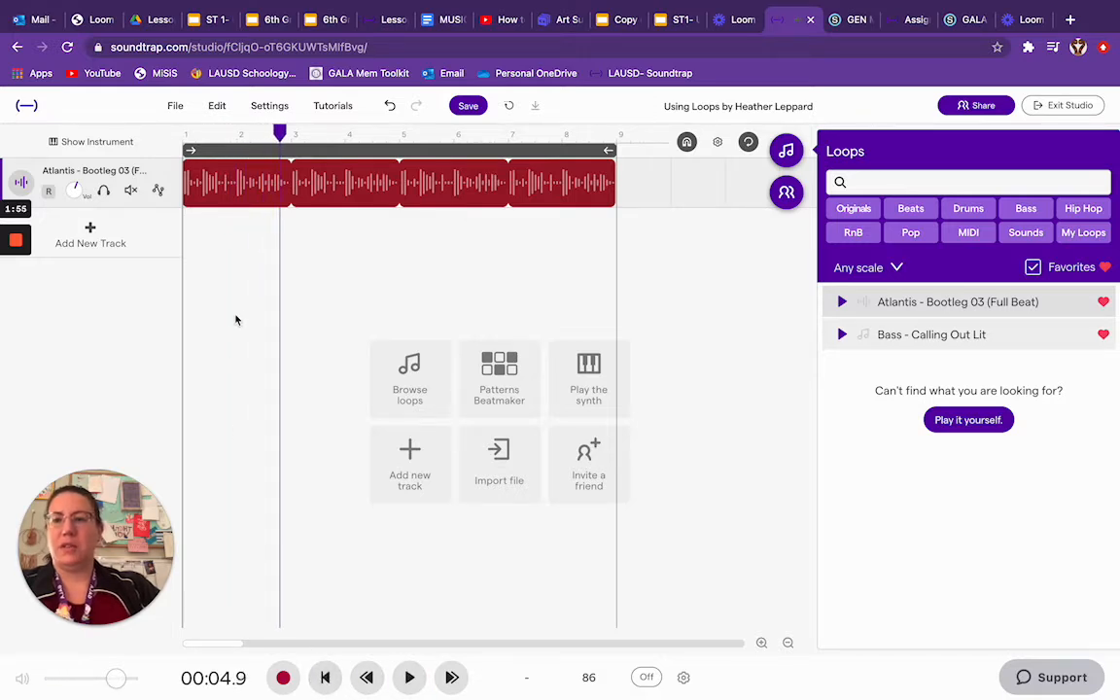
- Place the playhead at measure 2, preview Bass - Calling Out Lit and add it as a second track starting there
mouse_move(280, 132)
left_mouse_down()
mouse_move(214, 131)
mouse_move(239, 131)
left_mouse_up()
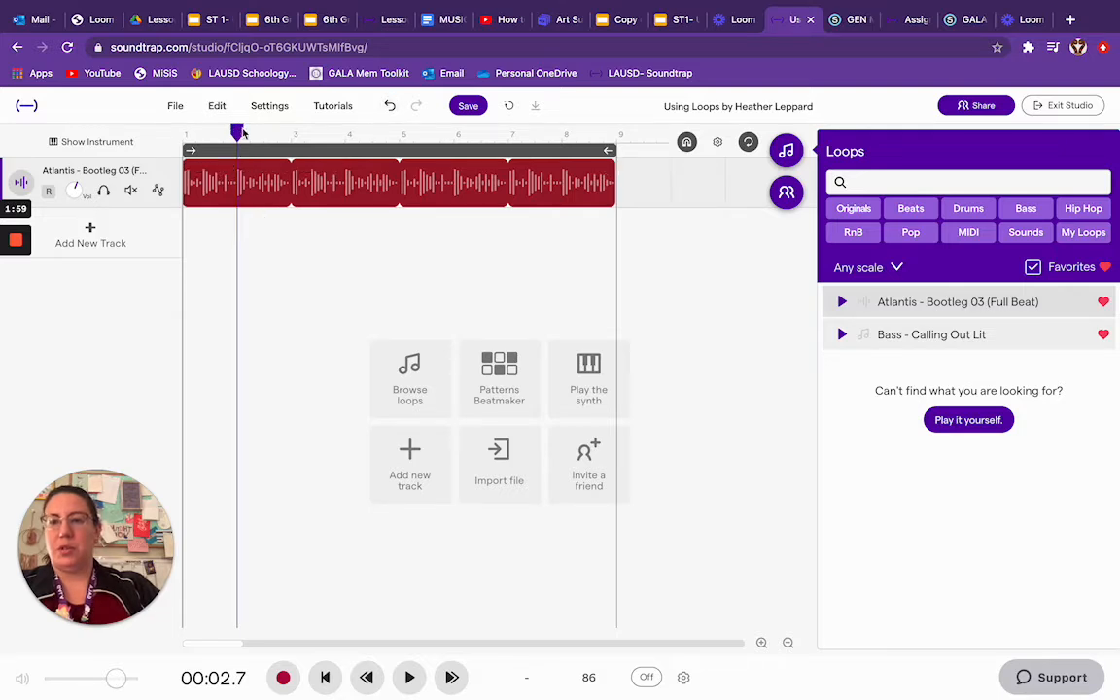
left_click(955, 340)
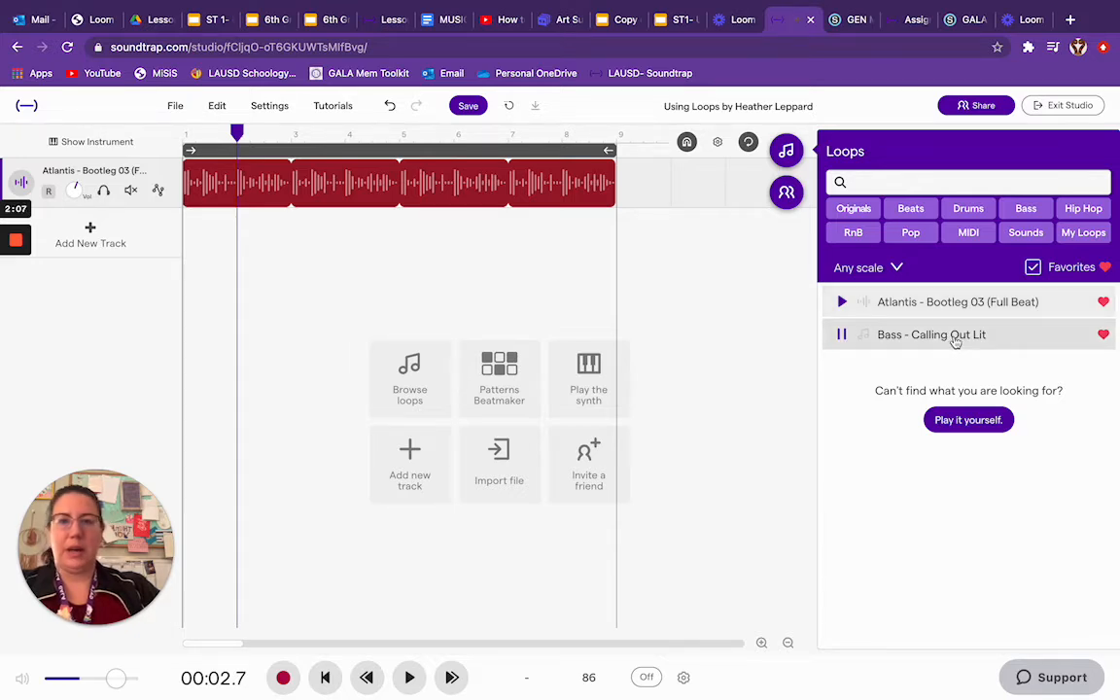
left_click_drag(955, 340, 241, 275)
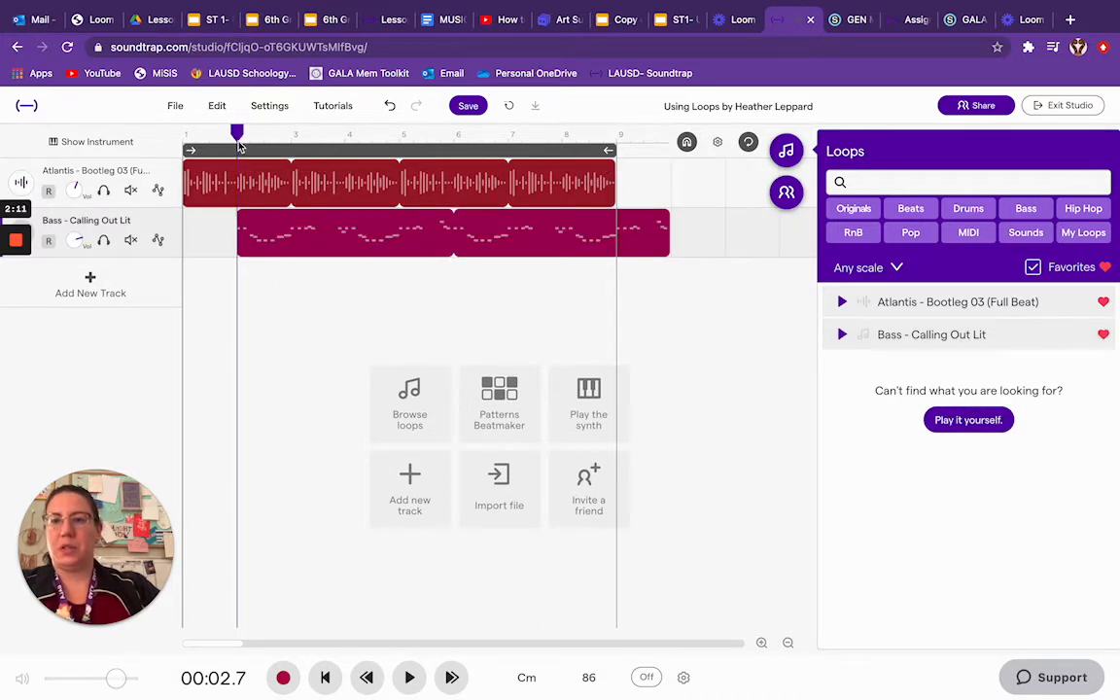
- Play the beat and bass tracks together from the start of the timeline, then stop playback
left_click_drag(237, 136, 159, 148)
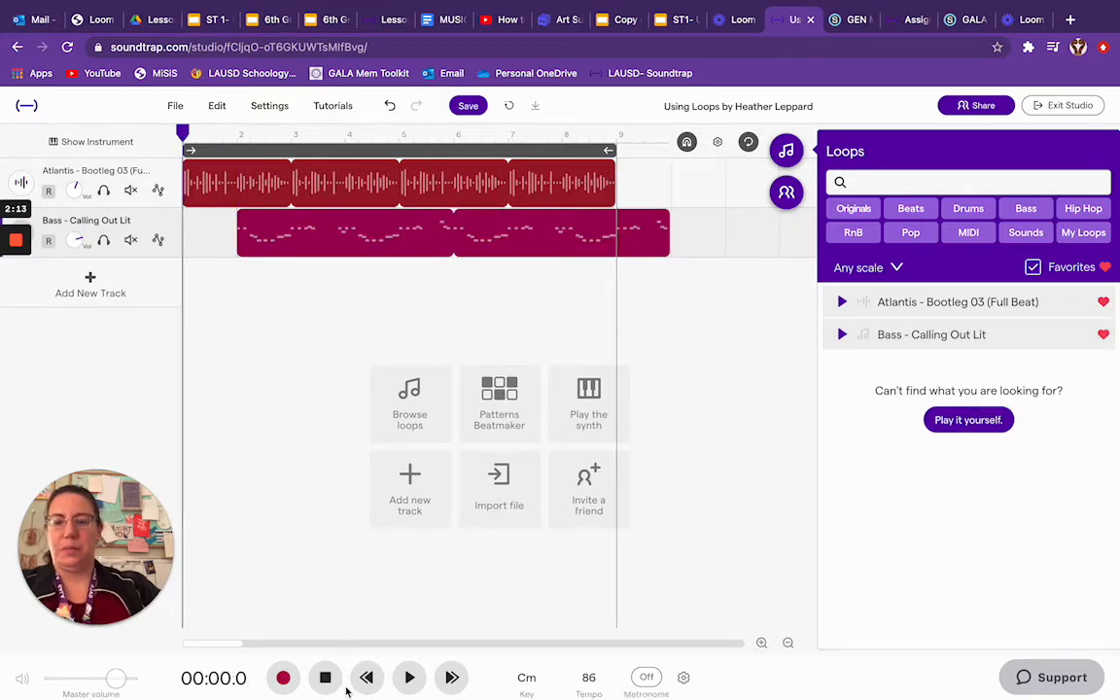
left_click(409, 678)
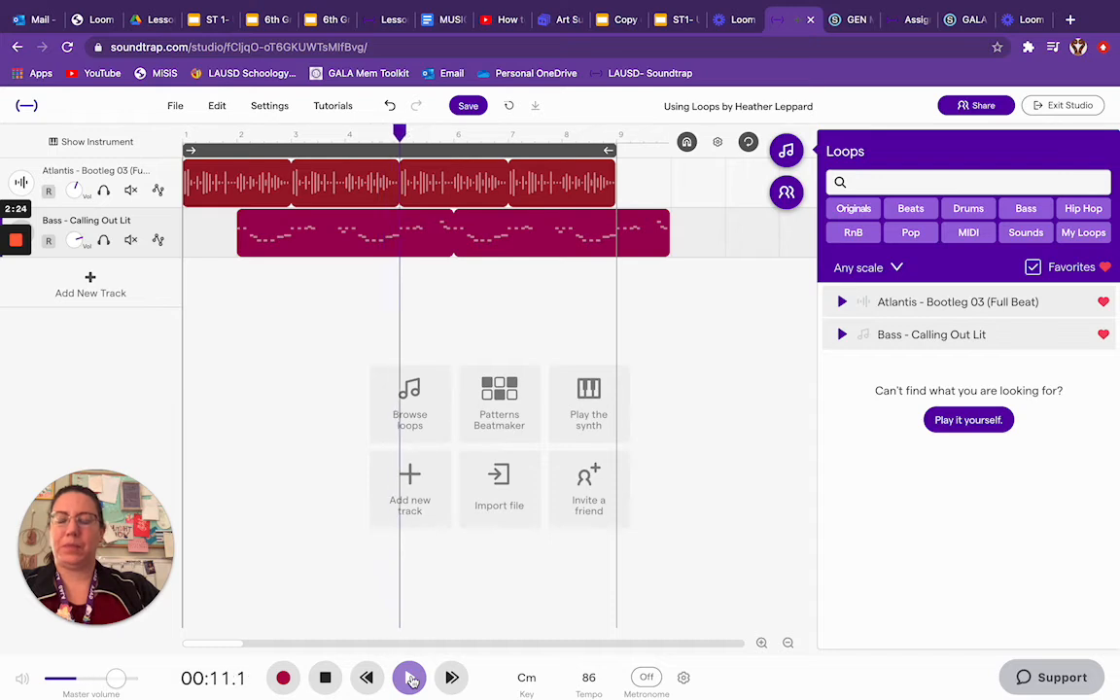
left_click(327, 679)
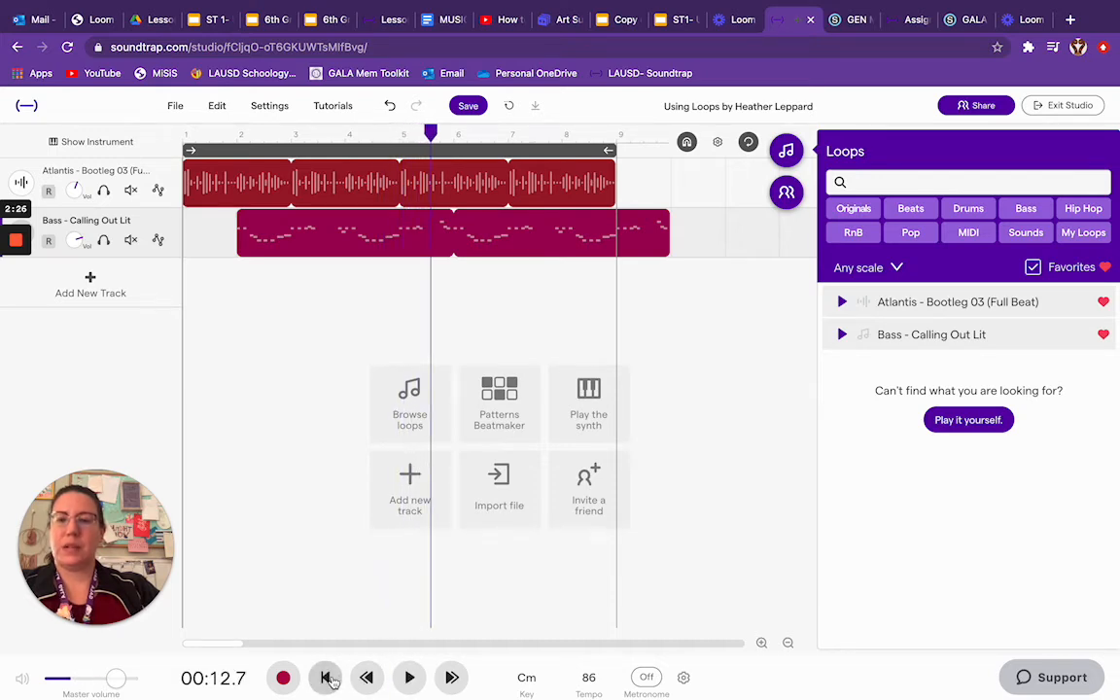
- Place the playhead at measure 4 to mark the entry point for a third loop
left_click_drag(431, 133, 181, 138)
left_click(236, 171)
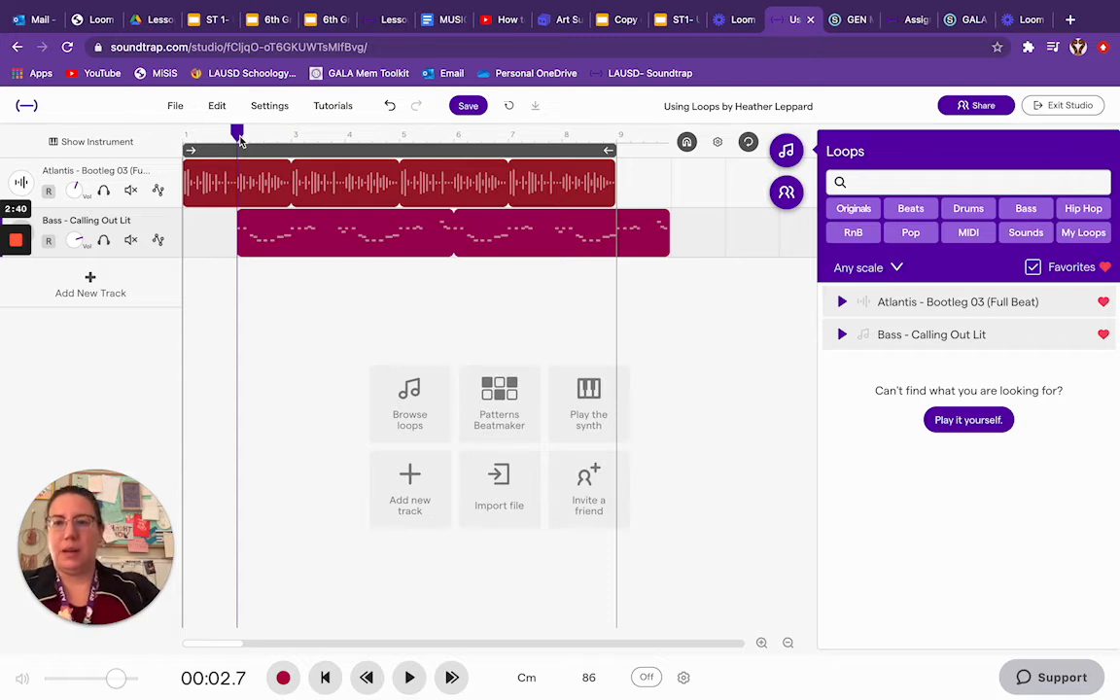
left_click_drag(240, 141, 344, 142)
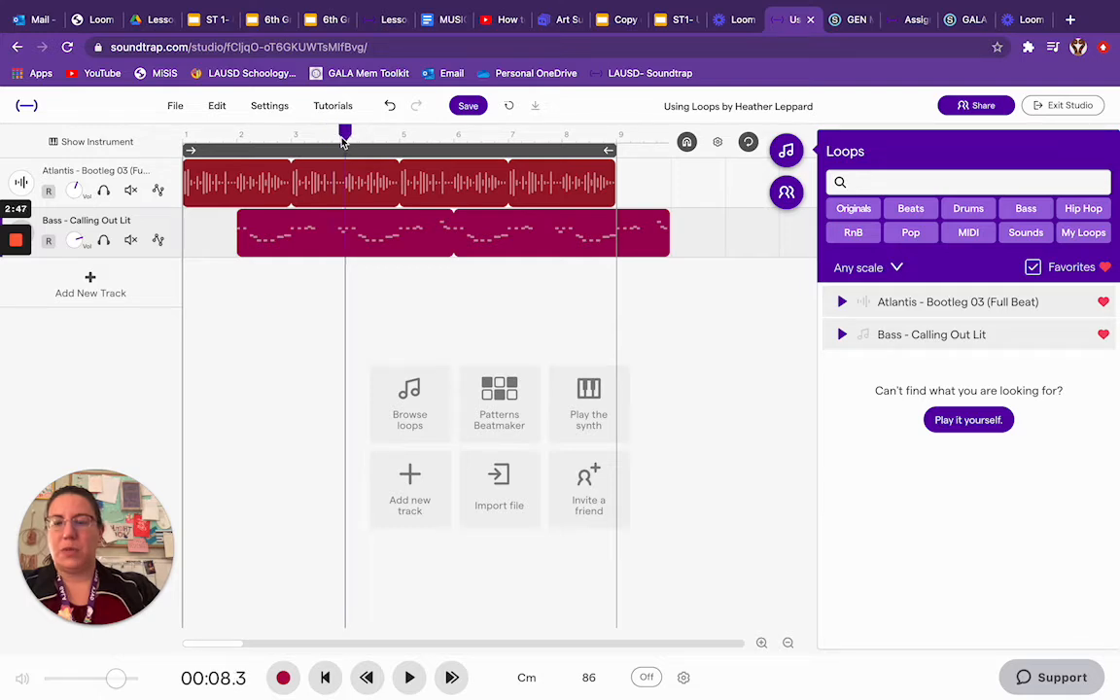
mouse_move(295, 244)
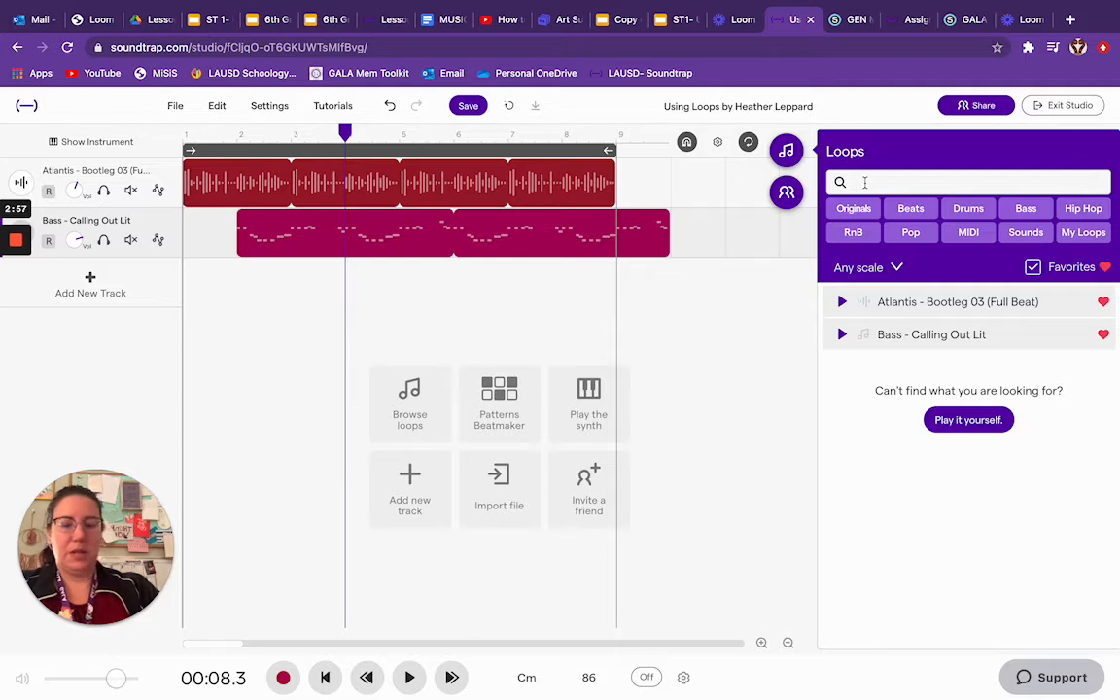
- Search all loops, not only favorites, for "million" and add Million - Hypnotic Riff as a third track starting at measure 4
type("llion")
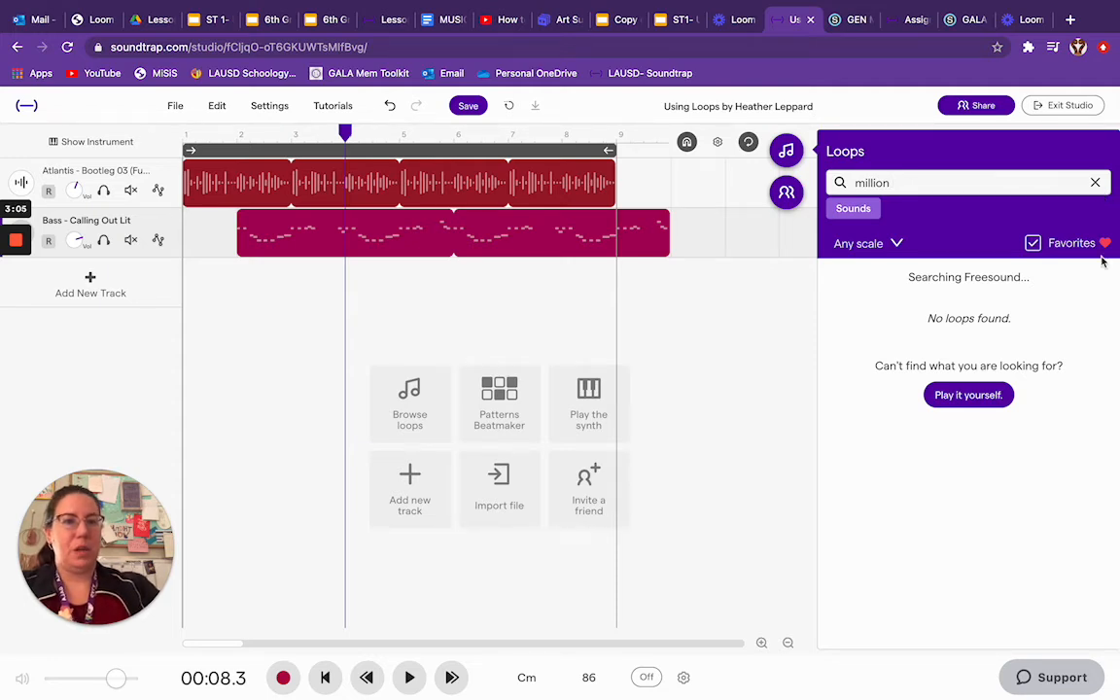
left_click(1034, 244)
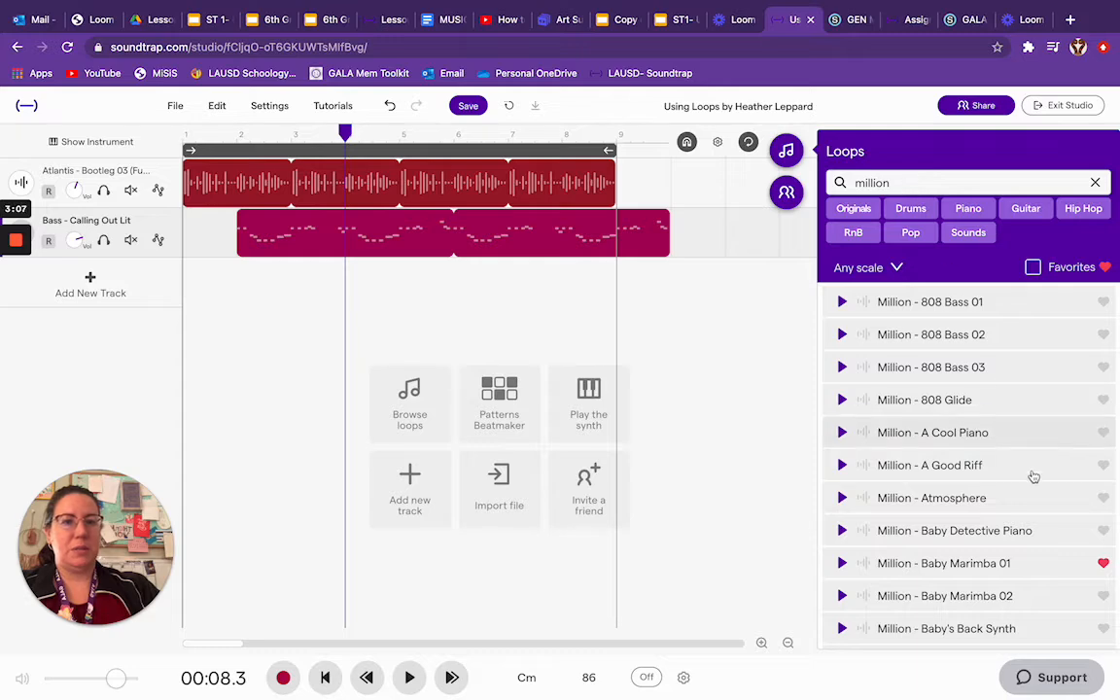
scroll(1024, 613, "down", 10)
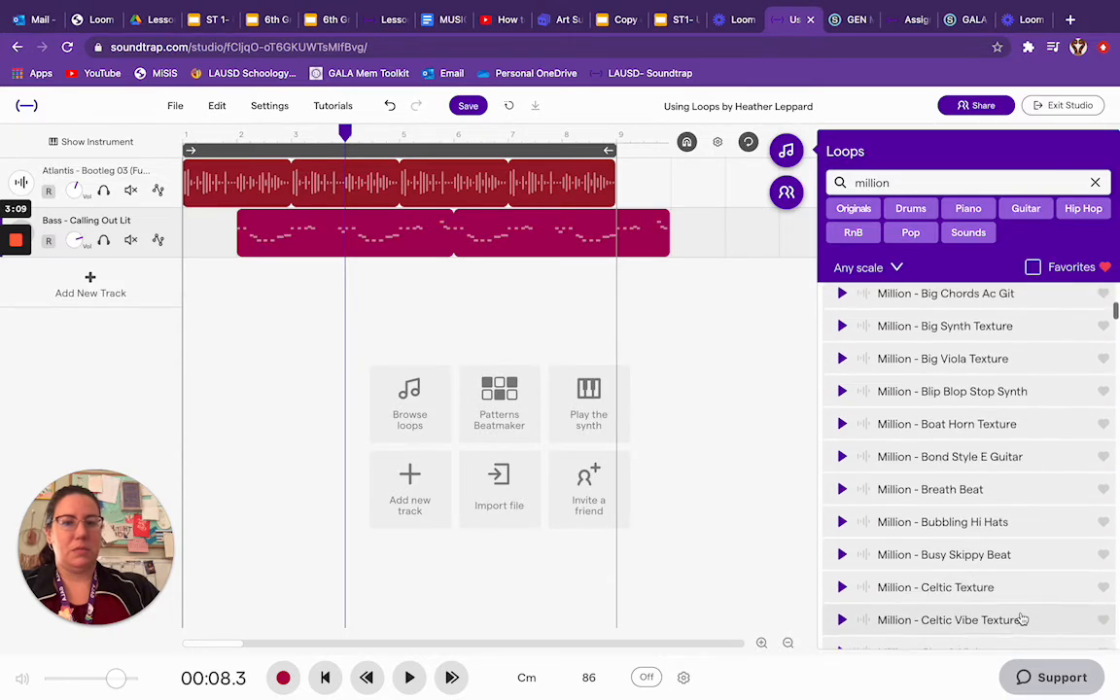
scroll(1022, 619, "down", 7)
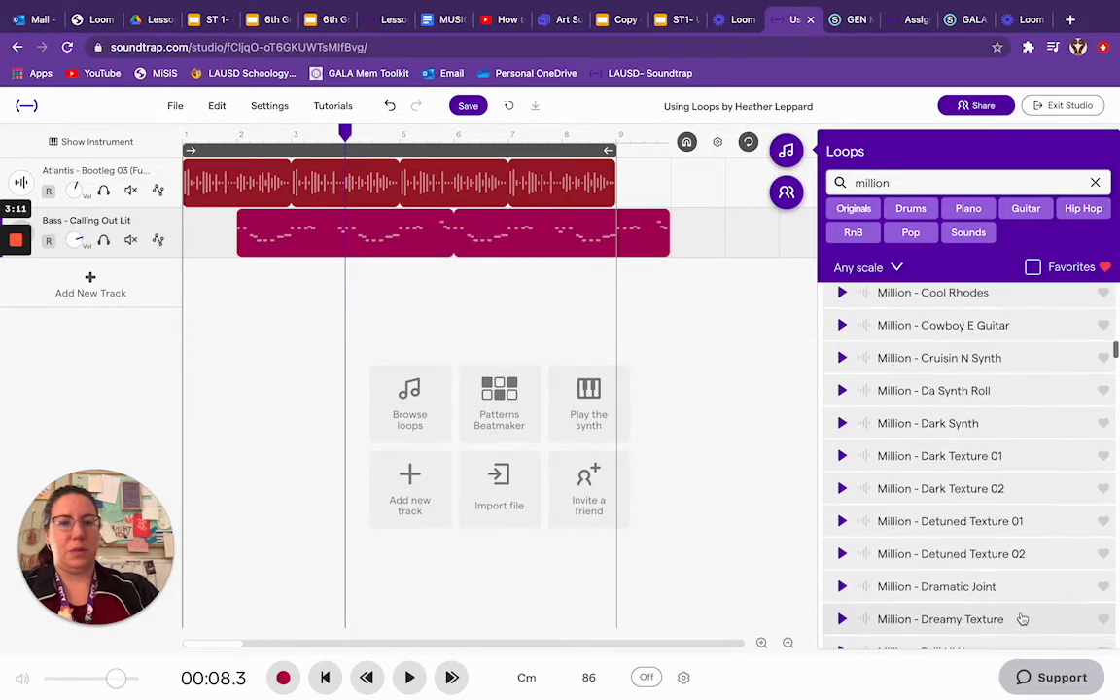
scroll(1022, 619, "down", 8)
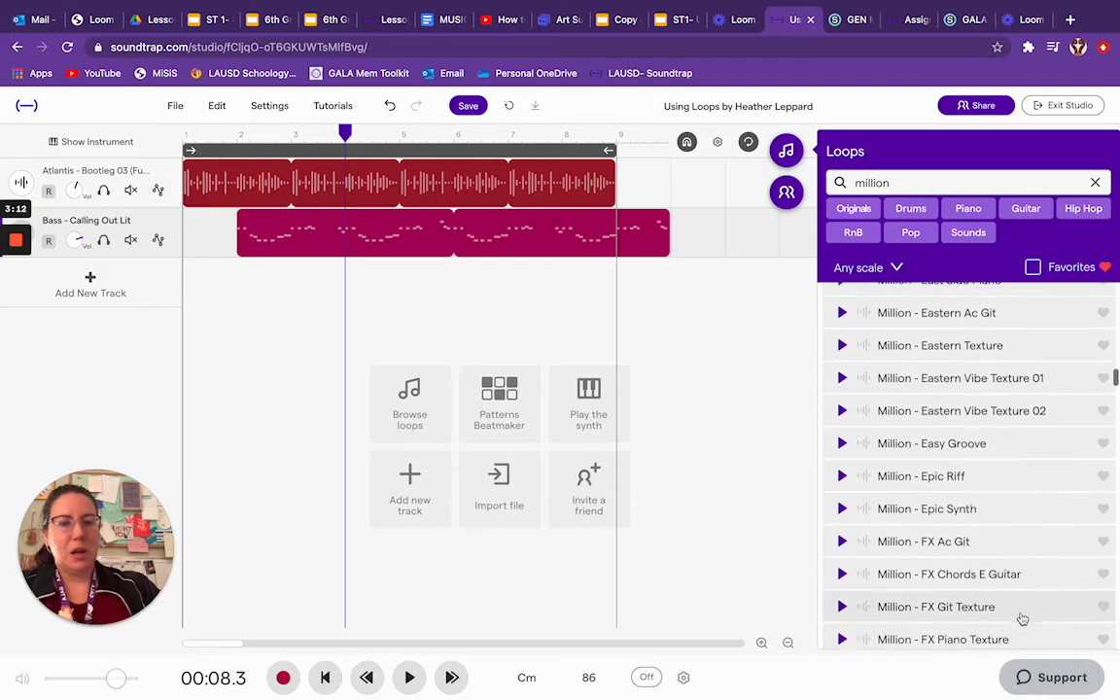
scroll(1022, 618, "down", 9)
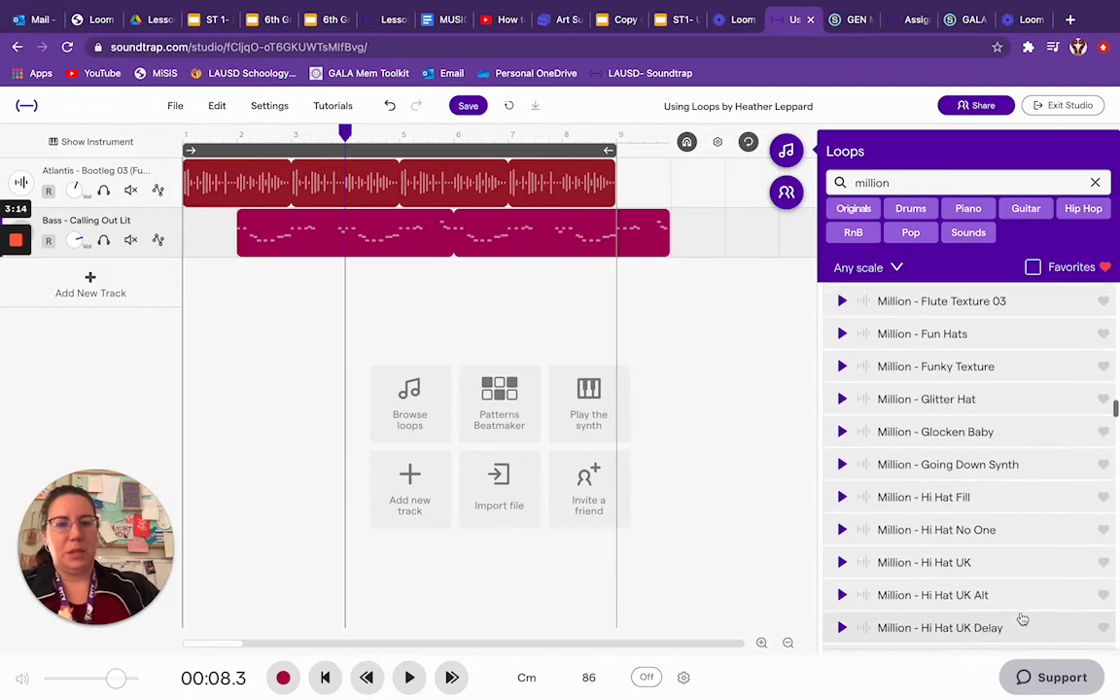
scroll(1022, 618, "down", 9)
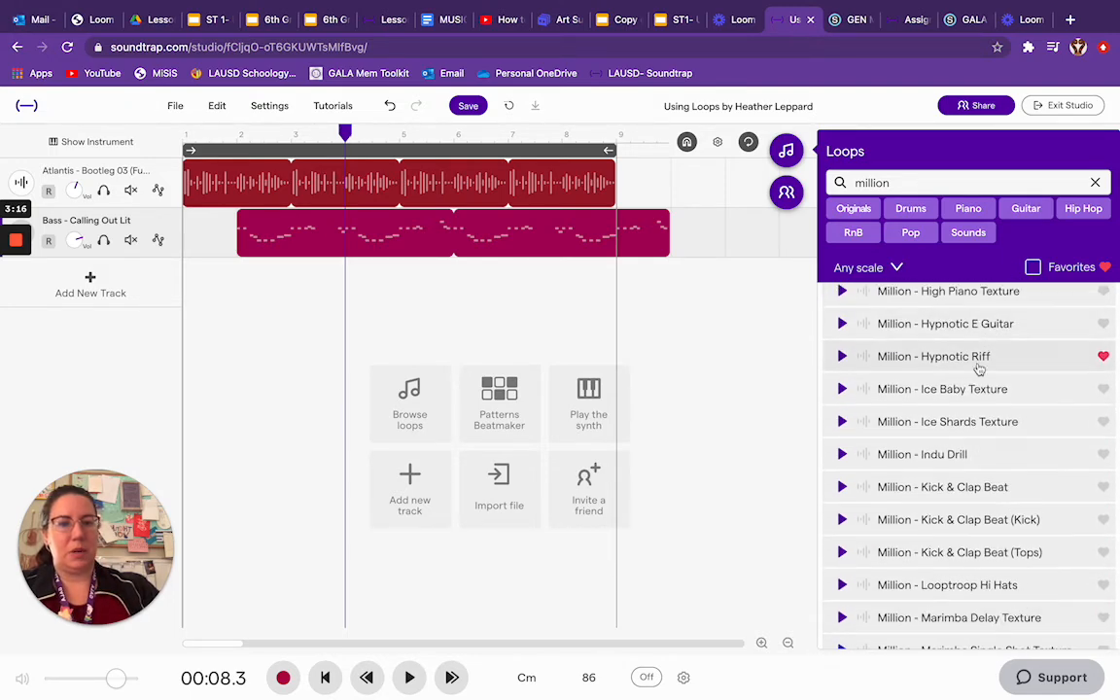
left_click_drag(980, 367, 350, 296)
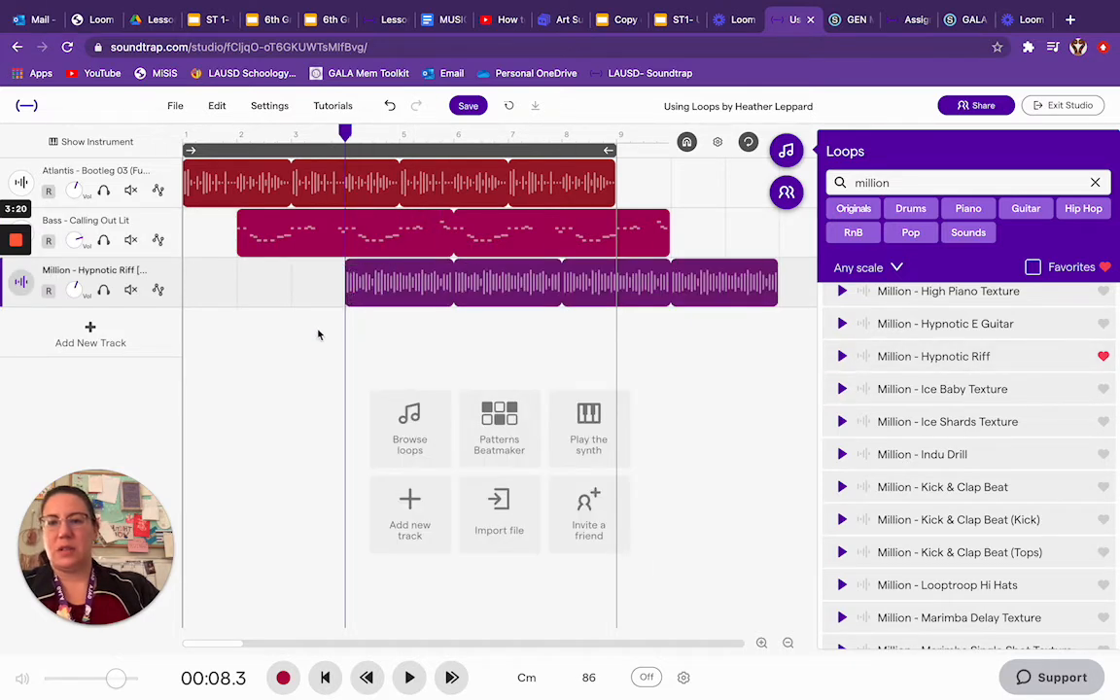
left_click(325, 678)
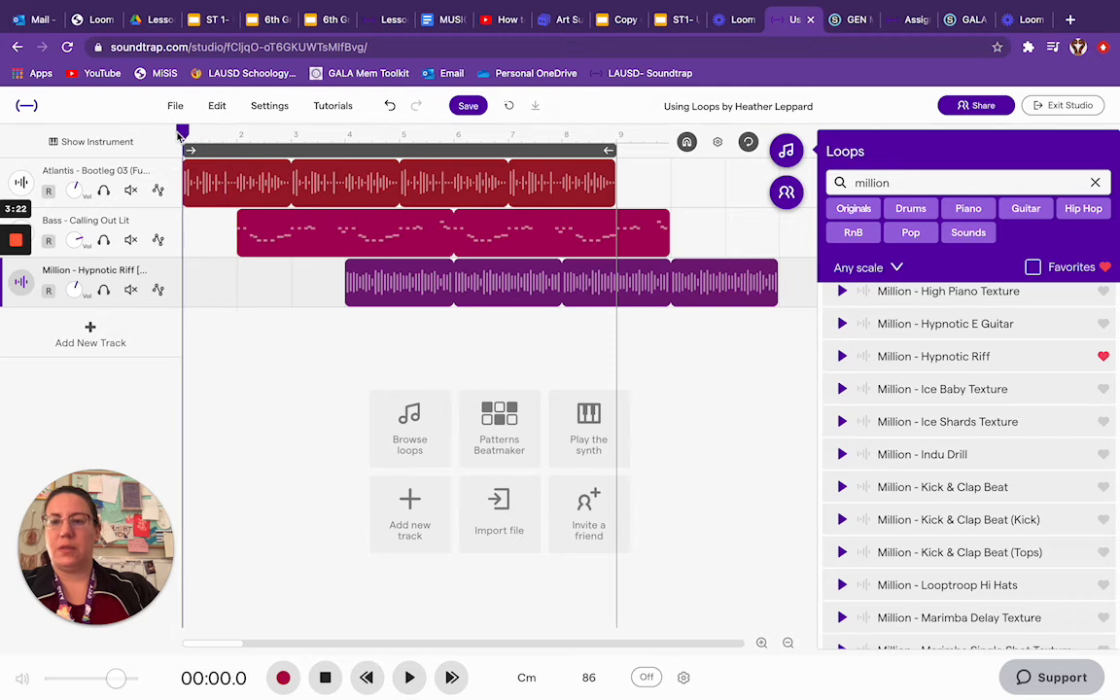
- Play the three layered tracks together from the start of the timeline, then stop playback
left_click(408, 677)
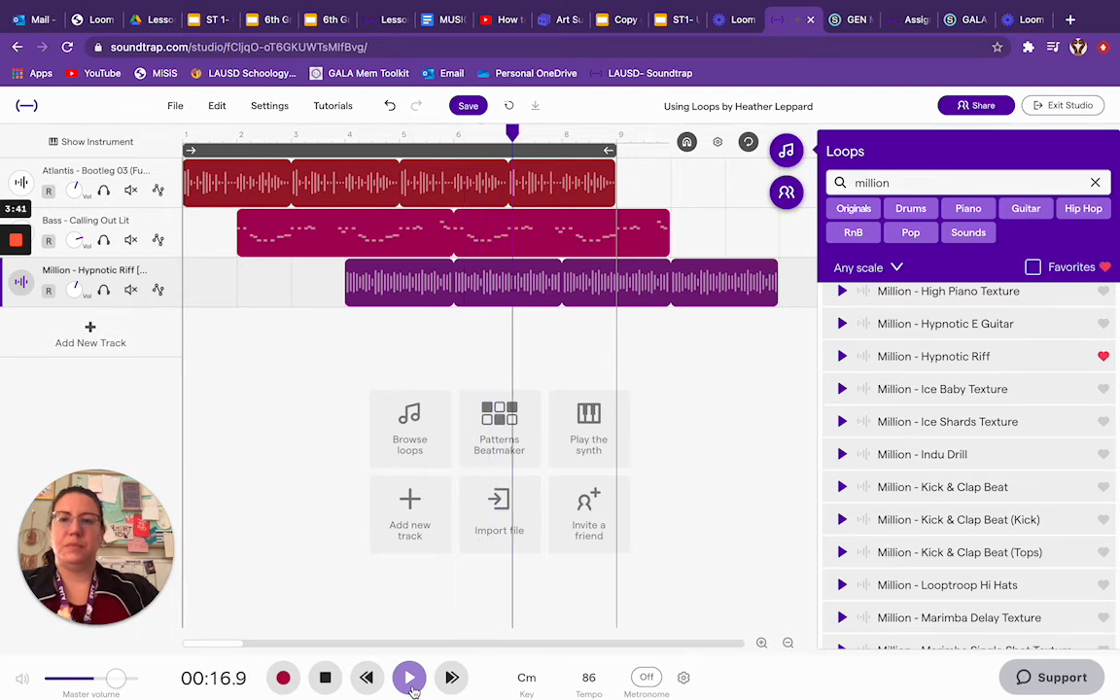
mouse_move(389, 695)
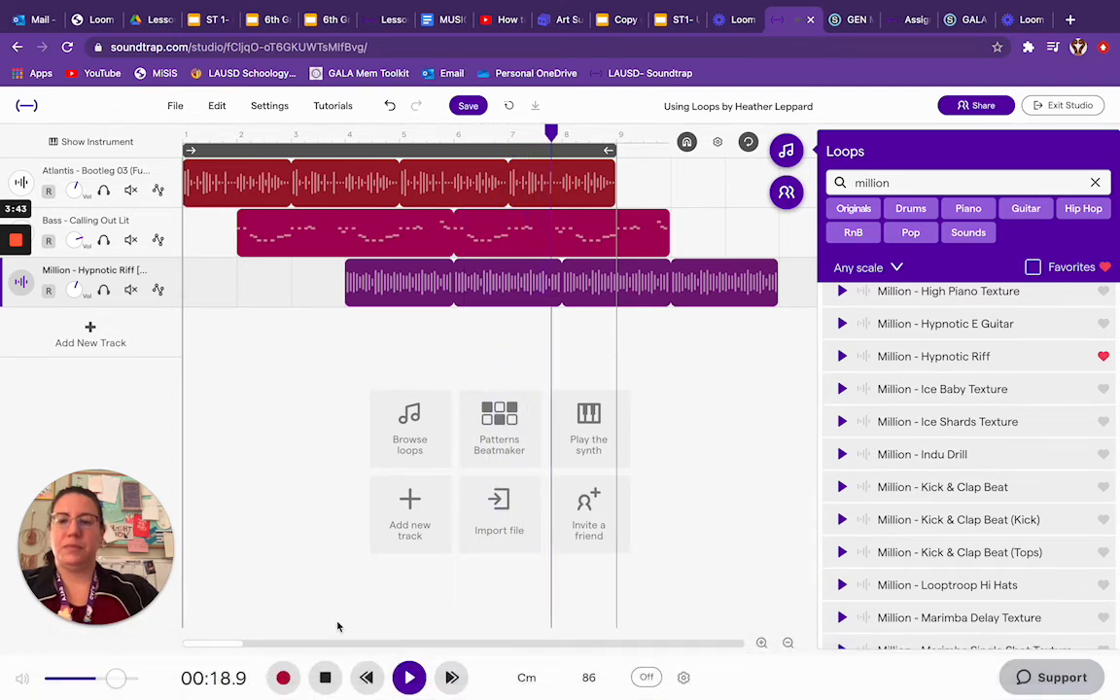
left_click(329, 675)
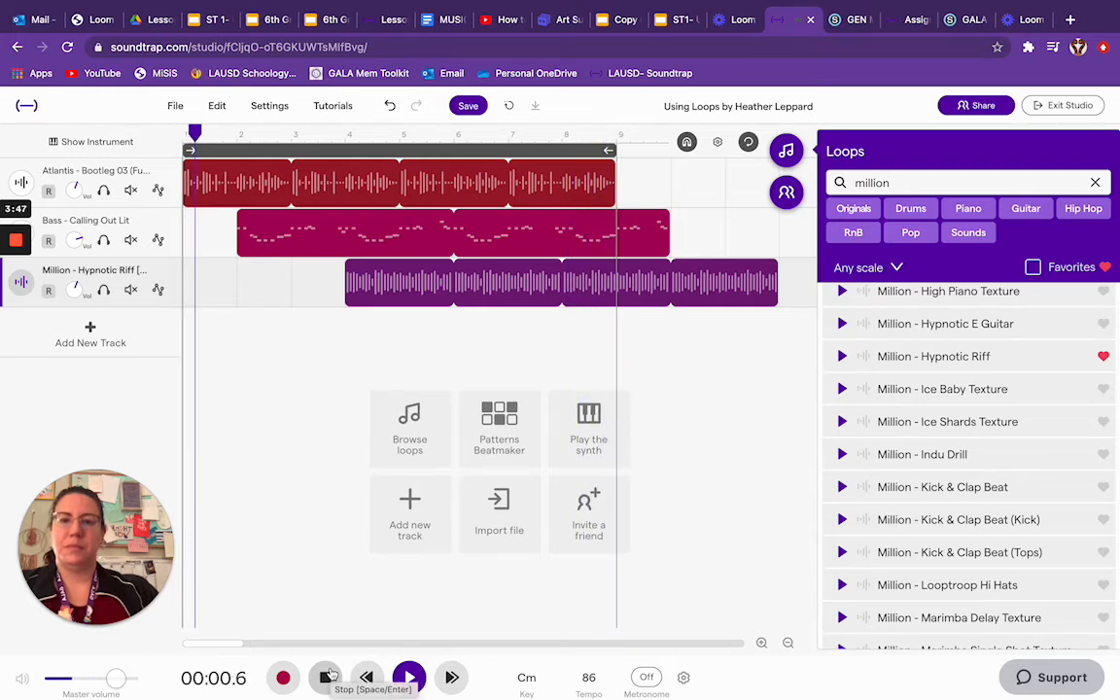
left_click(329, 675)
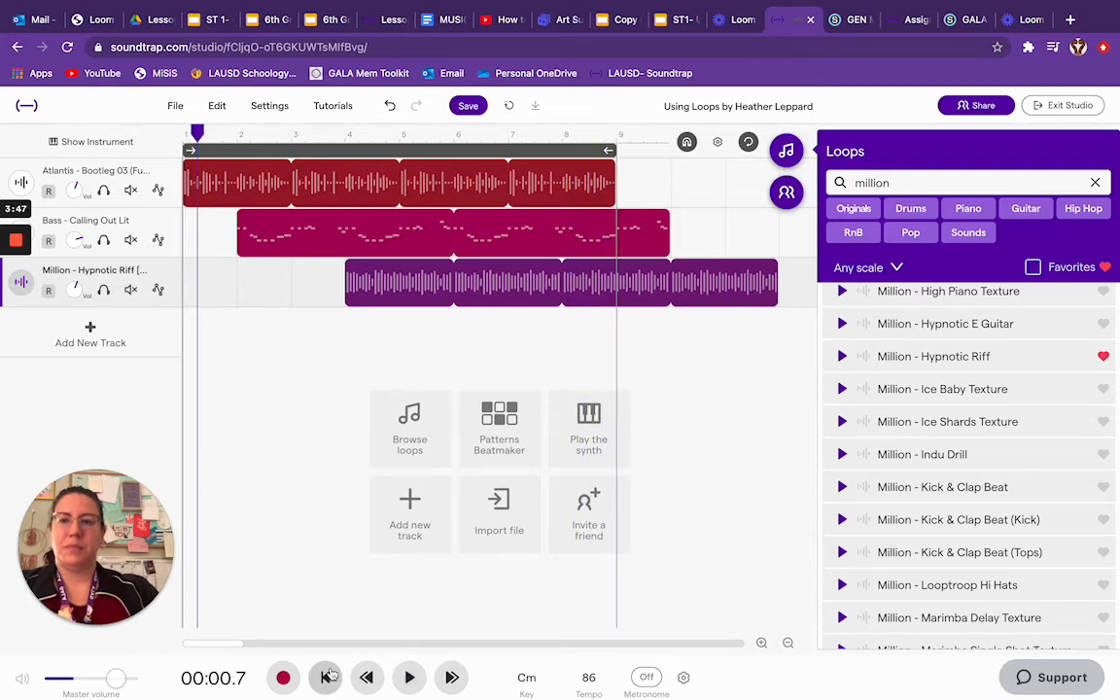
- Extend the Atlantis beat and Bass - Calling Out Lit loops so both end at measure 12 with the Hypnotic Riff
left_click(591, 192)
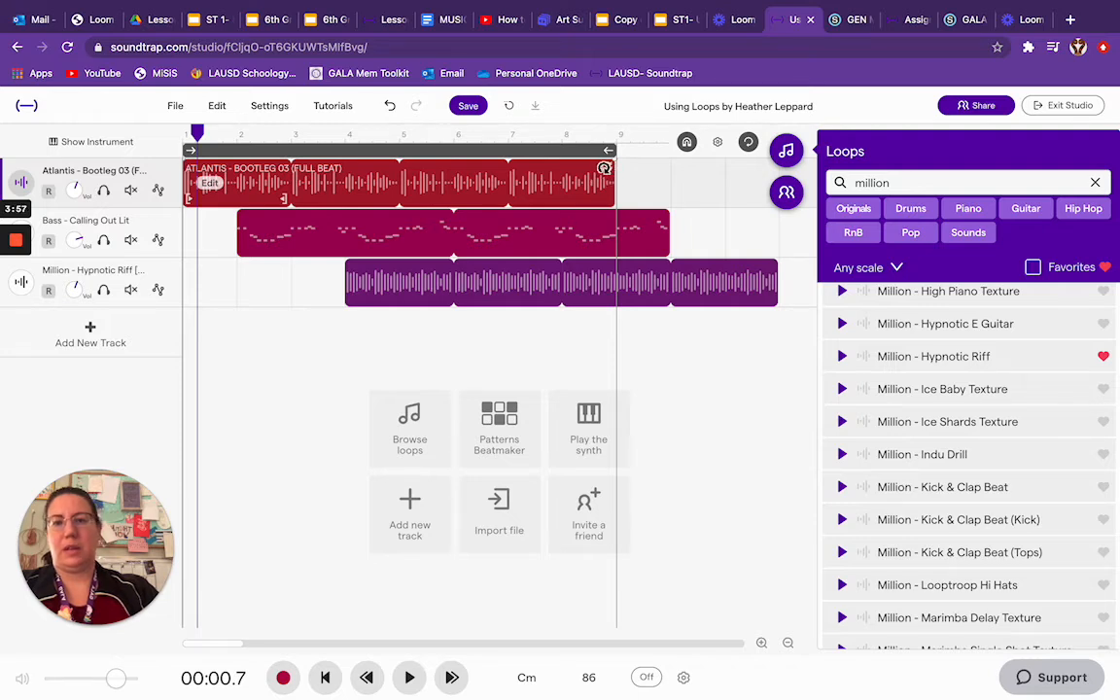
left_click_drag(605, 168, 724, 166)
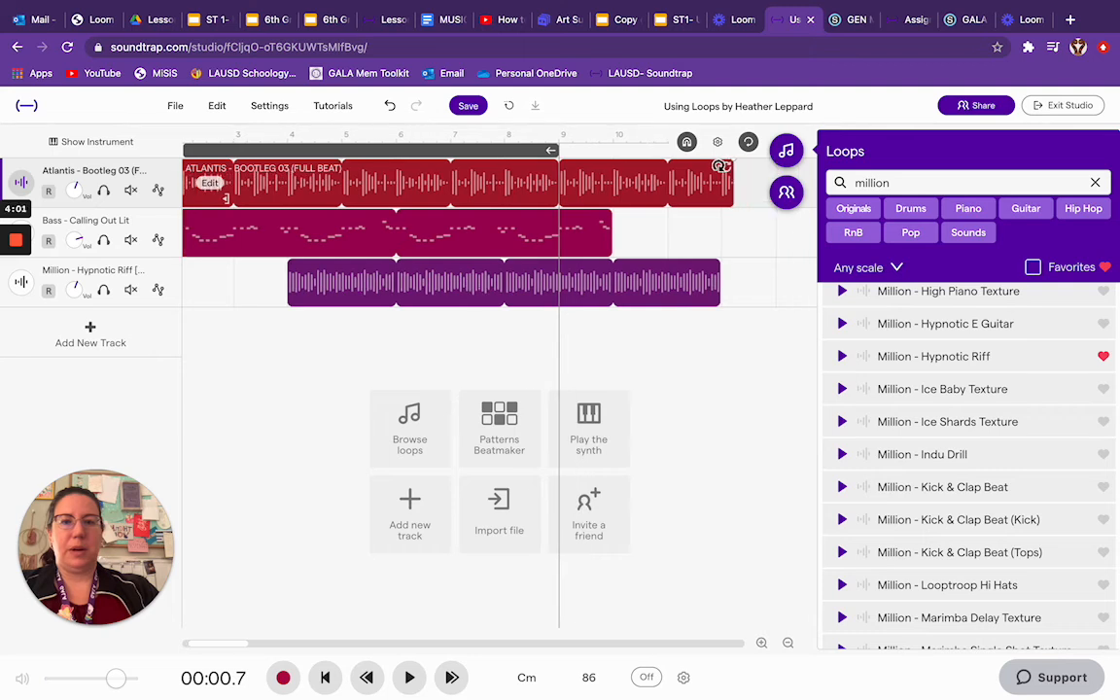
left_click(604, 218)
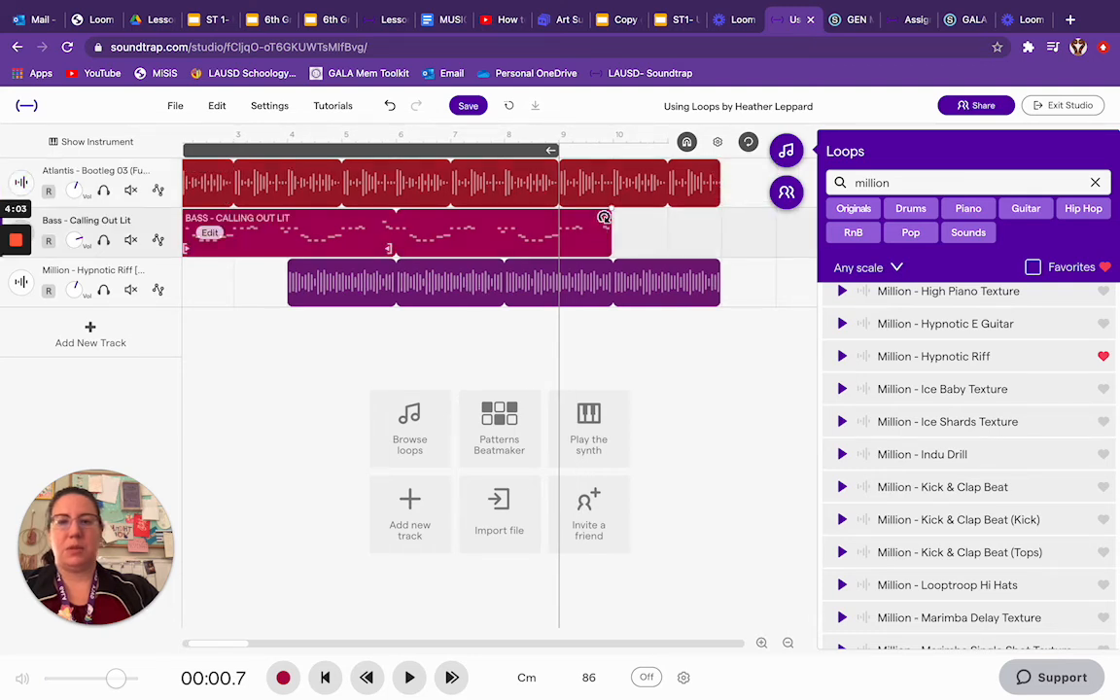
left_click_drag(612, 218, 703, 216)
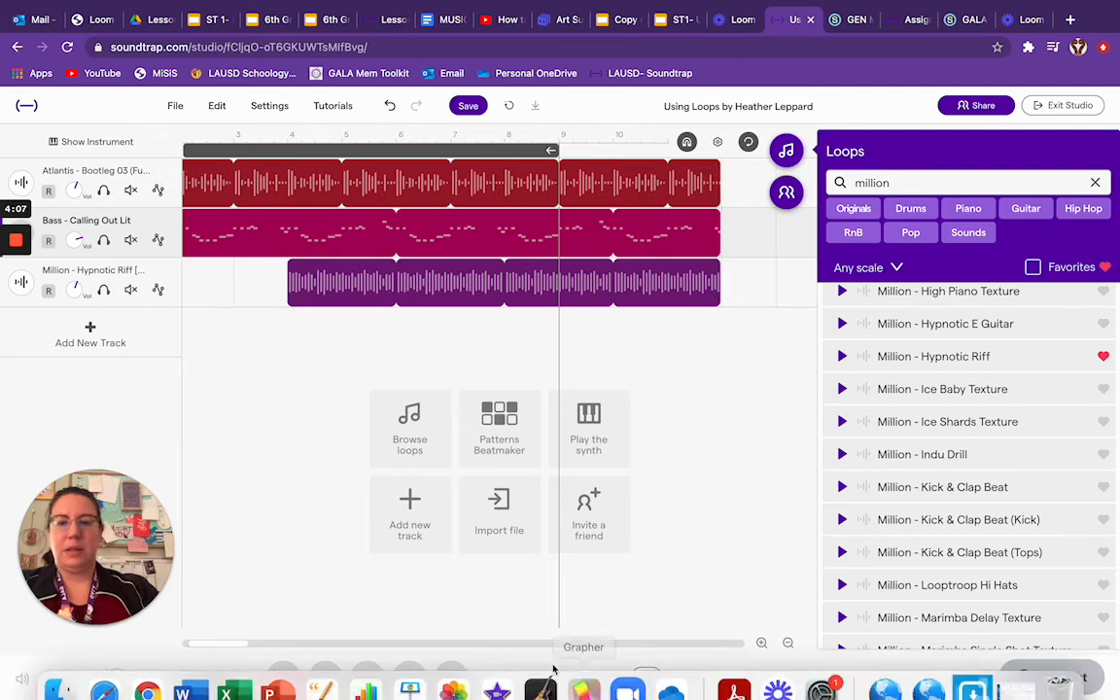
- Play the extended three-track arrangement from the start with timeline looping off, then stop playback near its end
left_click(367, 678)
left_click(410, 678)
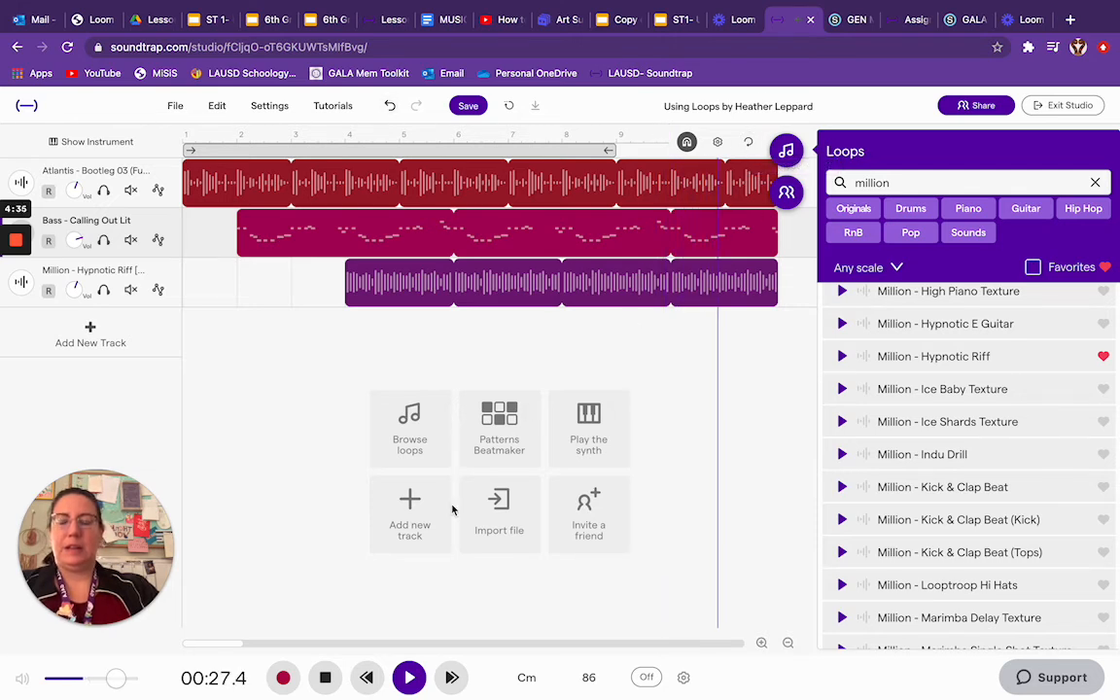
left_click(327, 680)
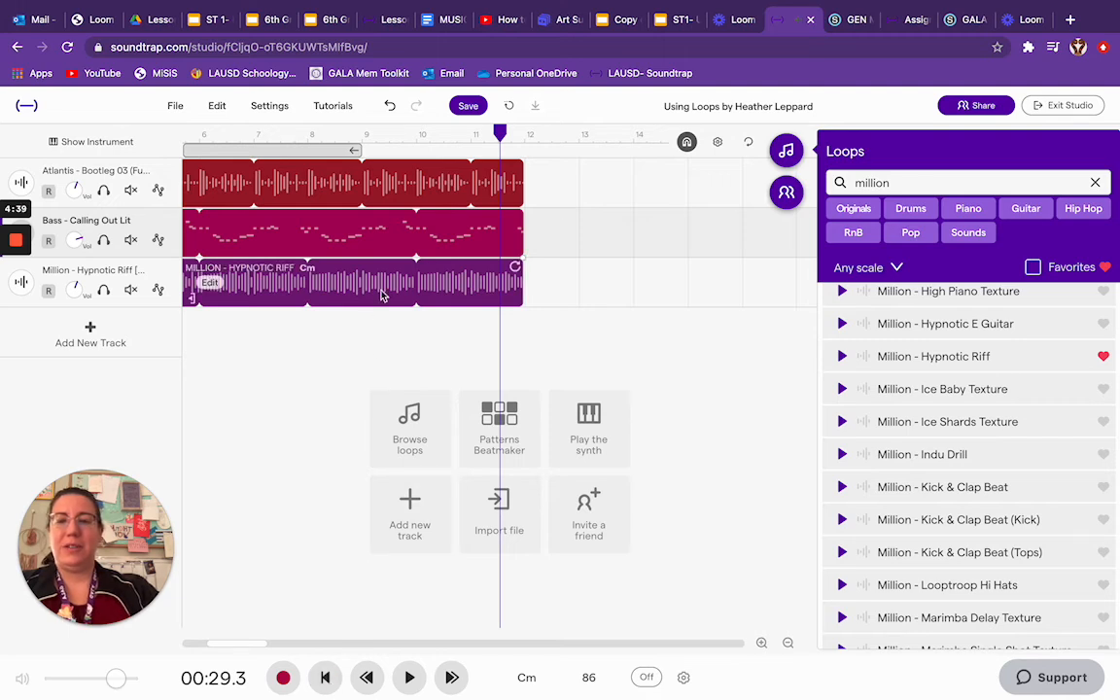
- Save the project and move the playhead to the end of the tracks at measure 12
left_click(470, 107)
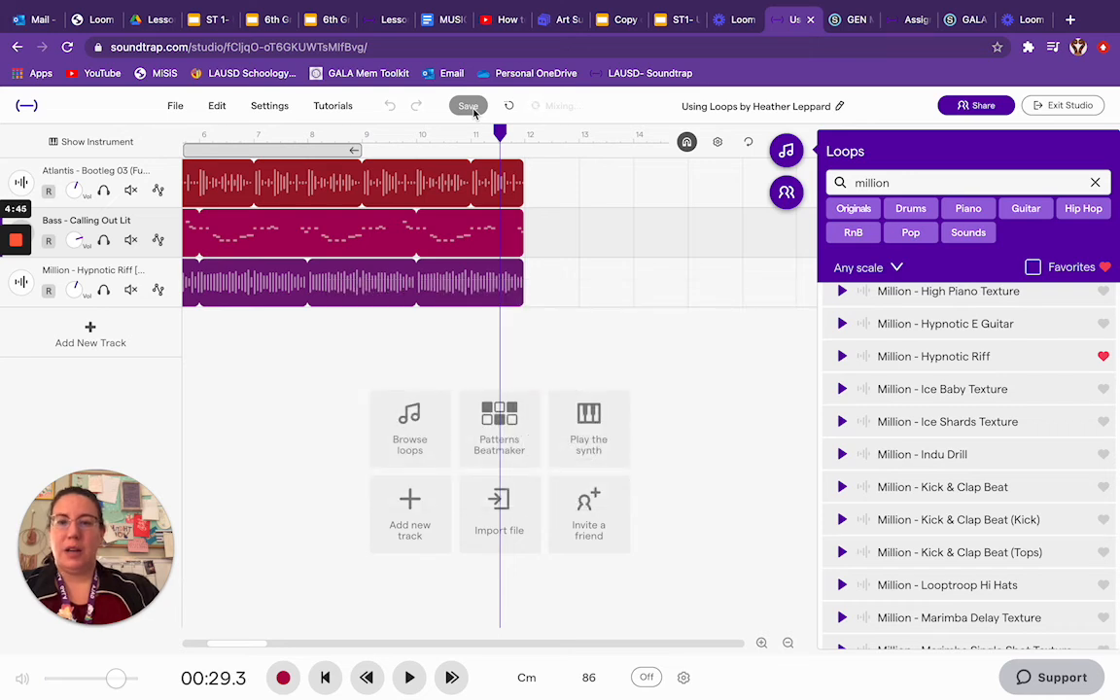
left_click_drag(505, 131, 527, 131)
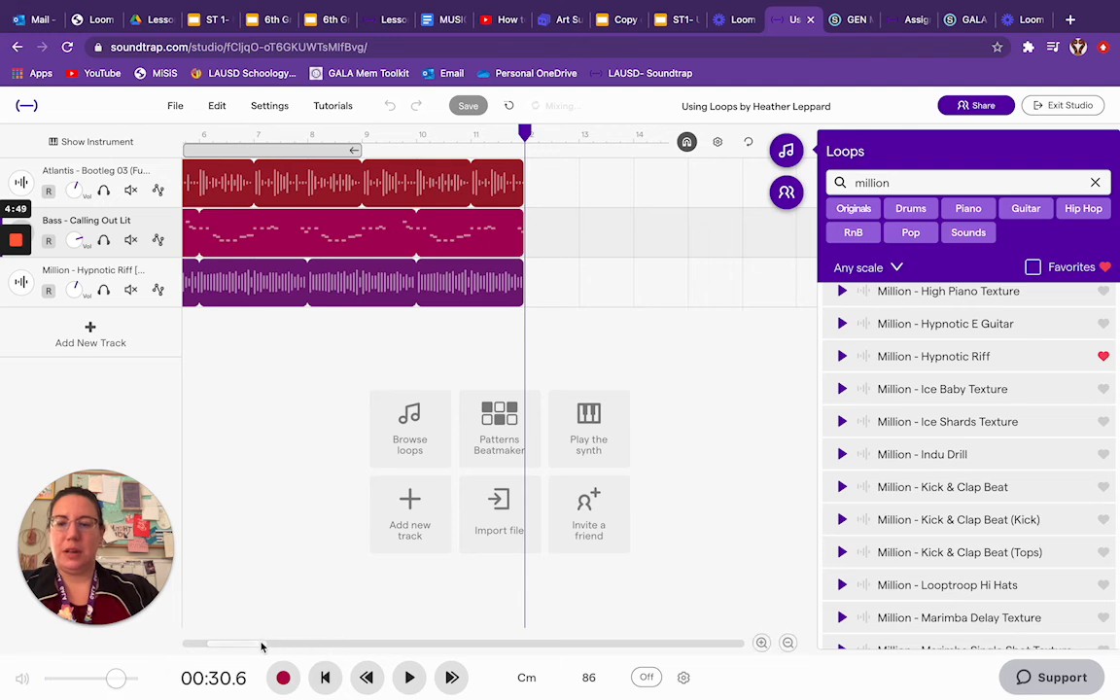
left_click_drag(258, 647, 179, 645)
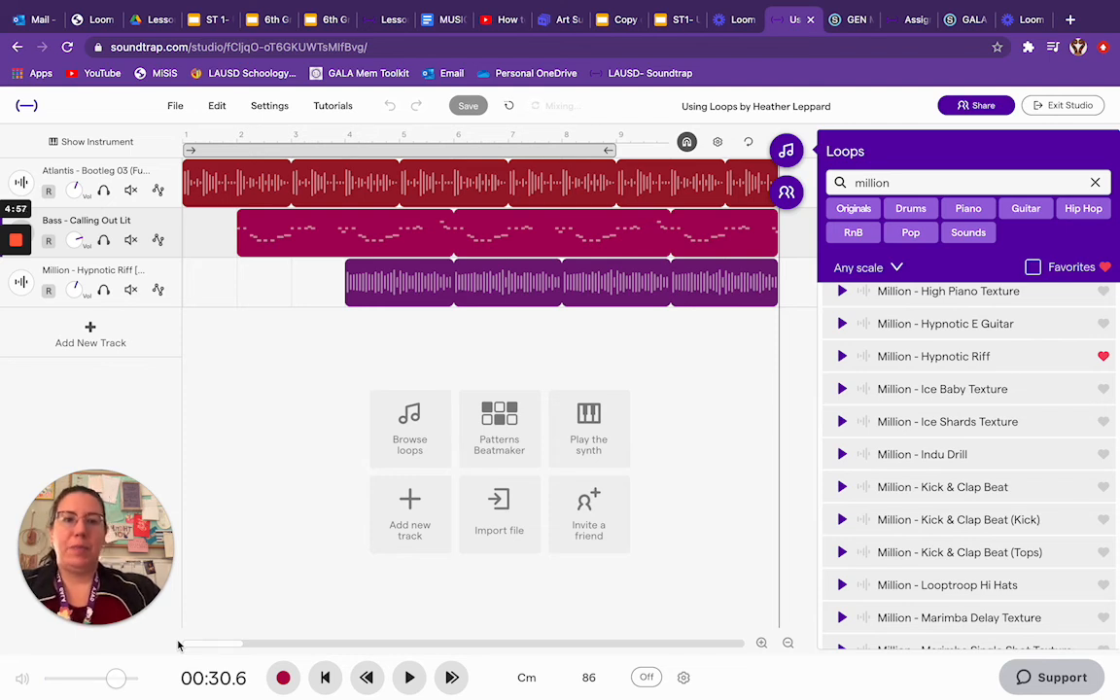
- Clear the loop search and try to export the project to an mp3 file
left_click(1096, 184)
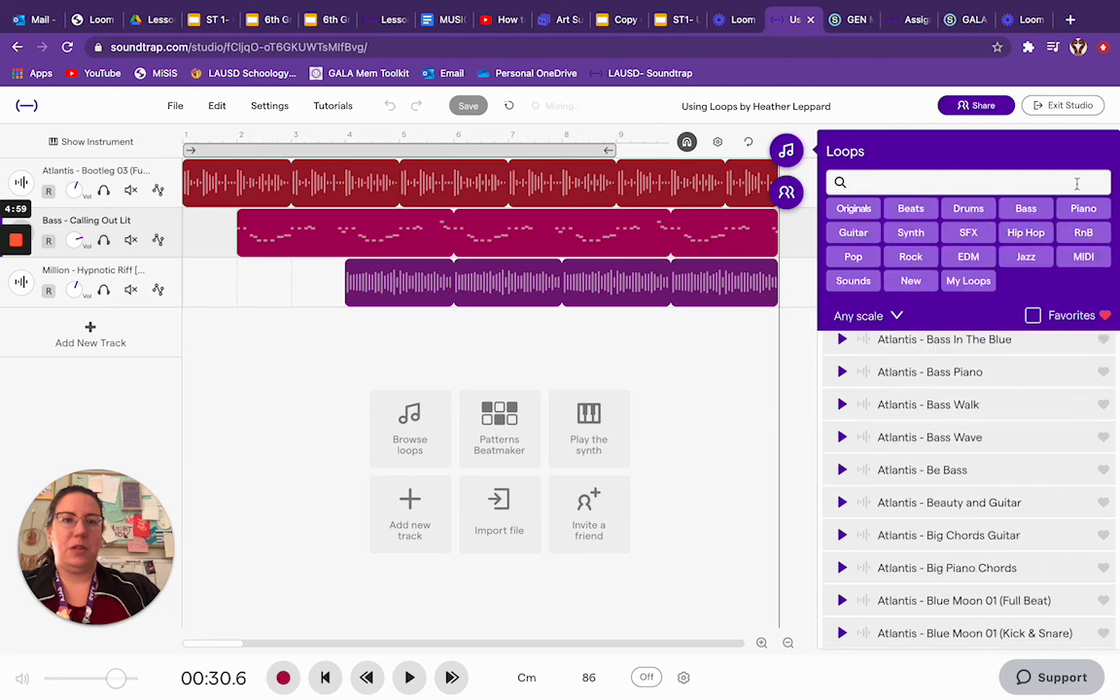
left_click(177, 107)
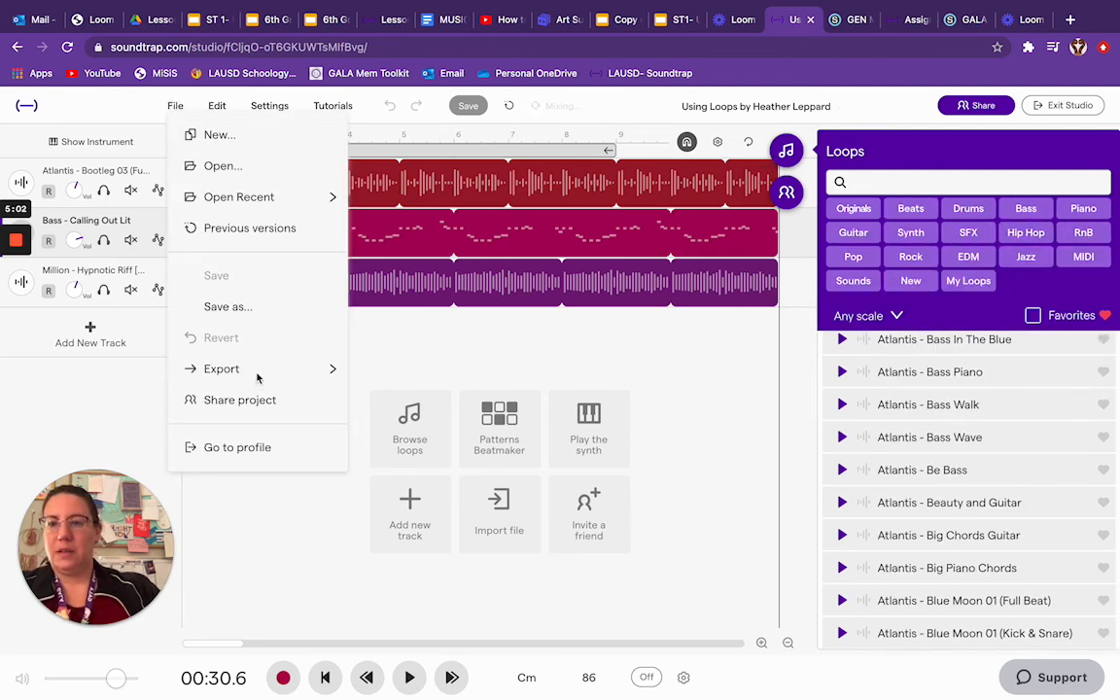
mouse_move(260, 375)
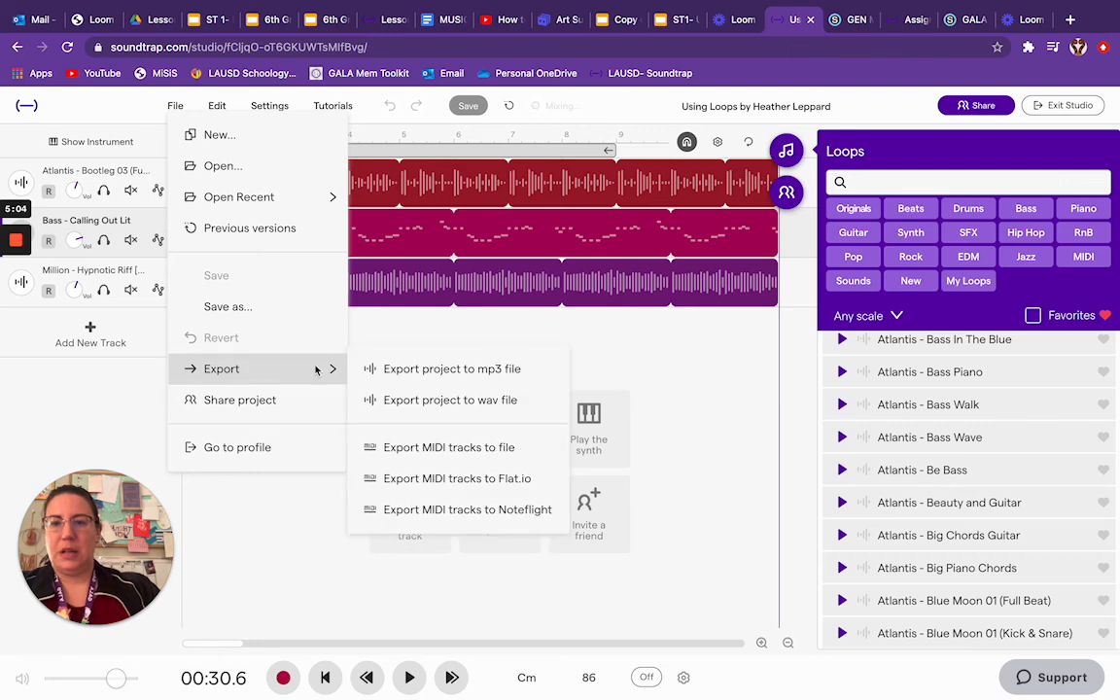
left_click(399, 371)
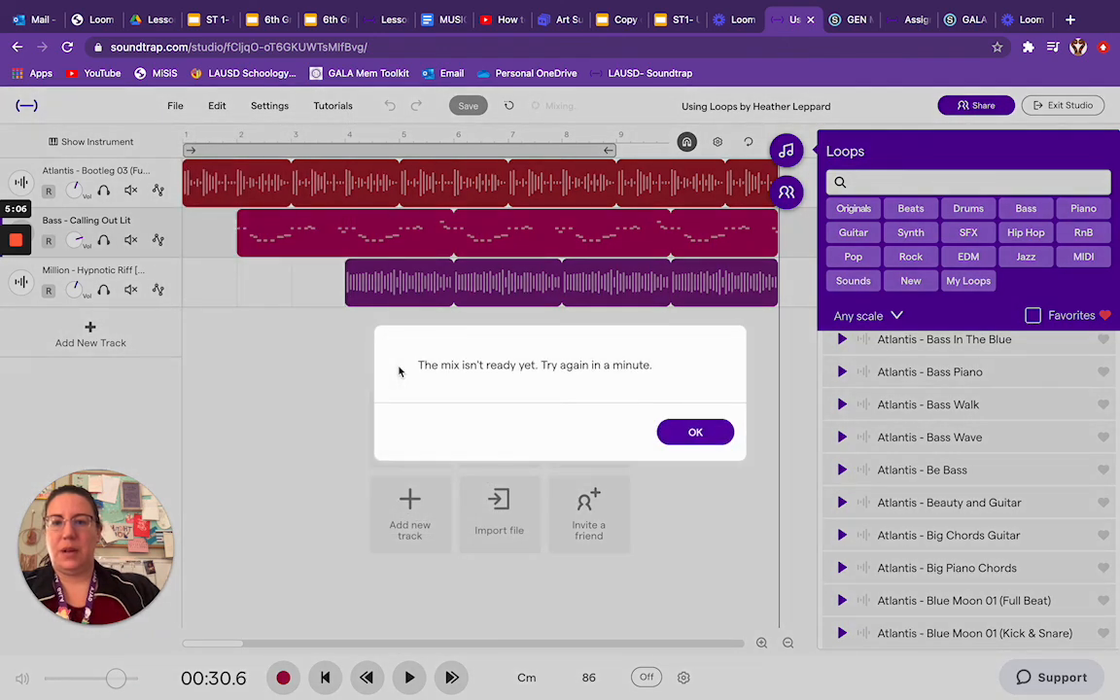
left_click(697, 435)
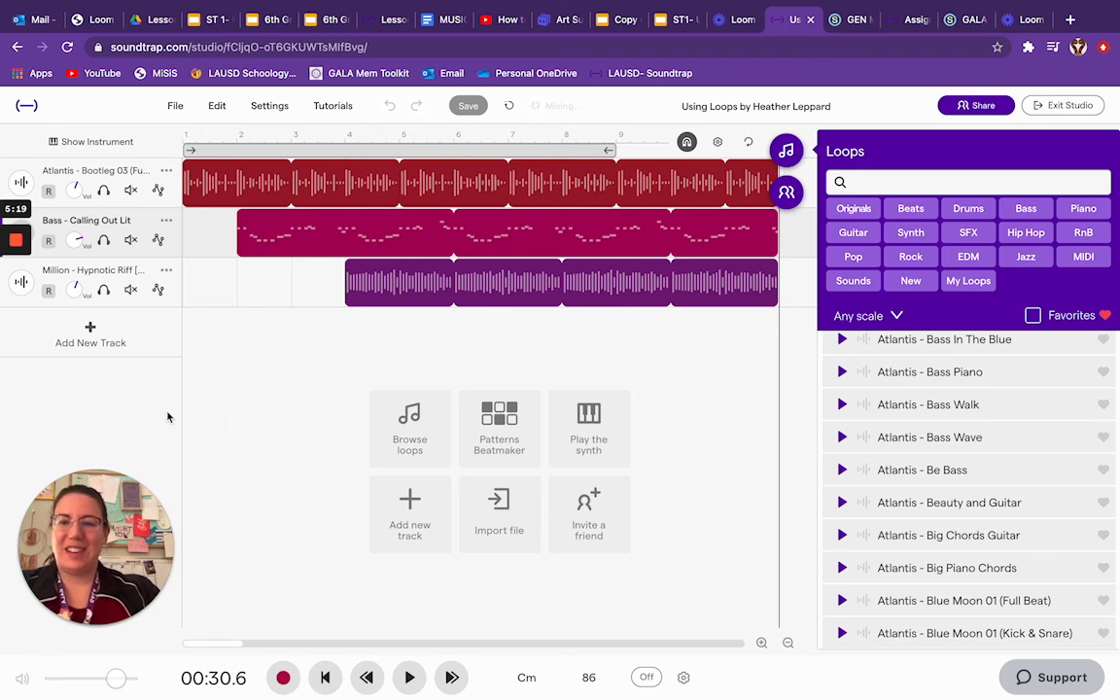
mouse_move(18, 374)
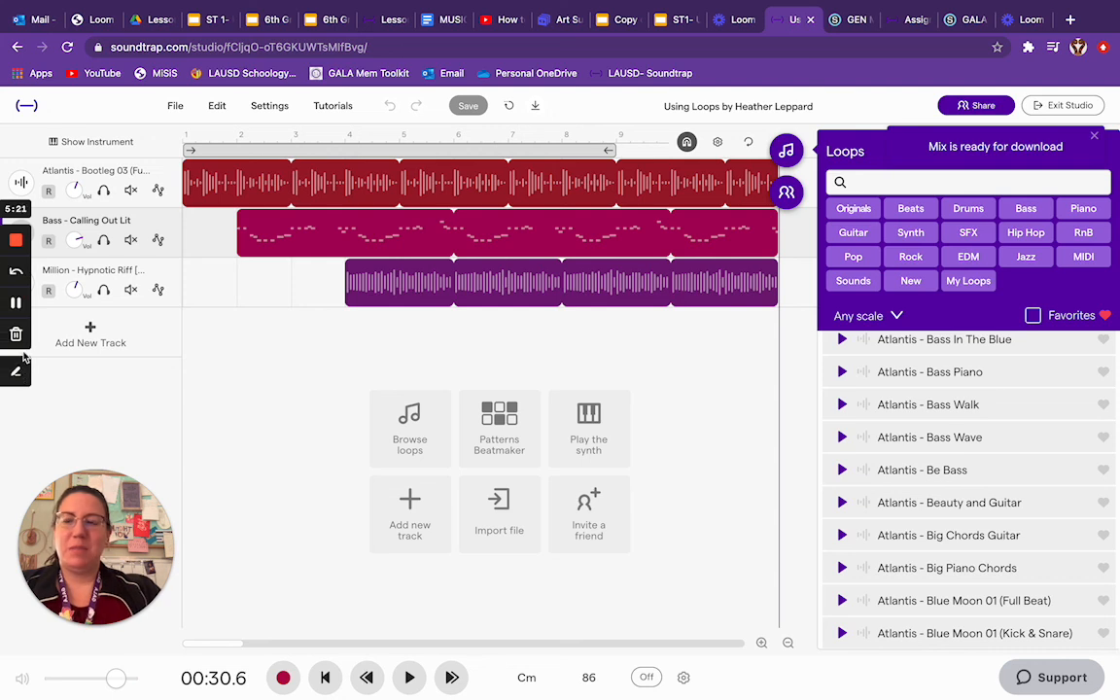